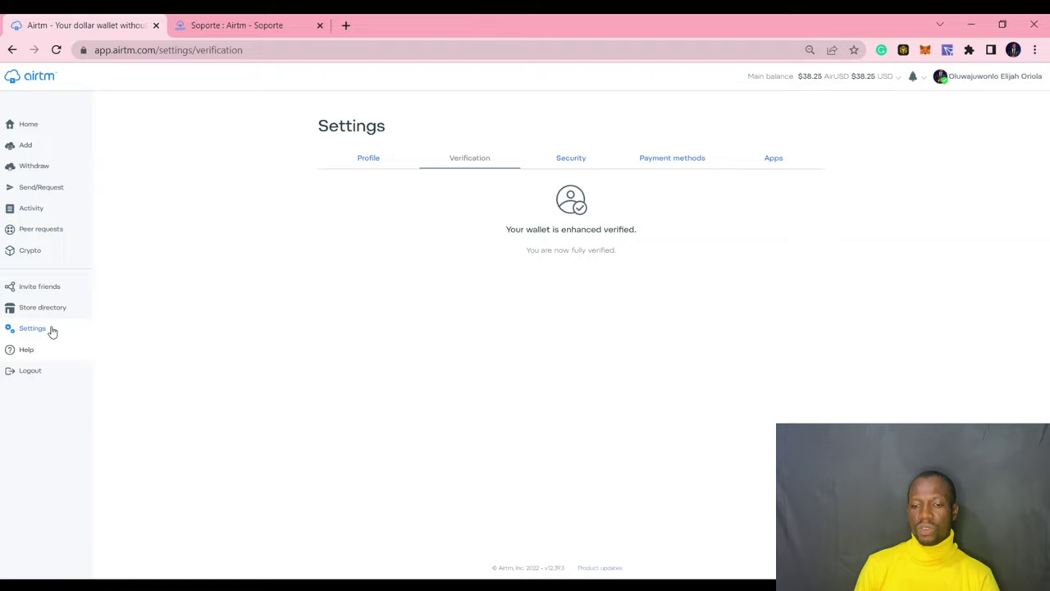
From Help, open a blank 'Enviar una consulta' ticket form and close the duplicate Soporte tab.
click(45, 358)
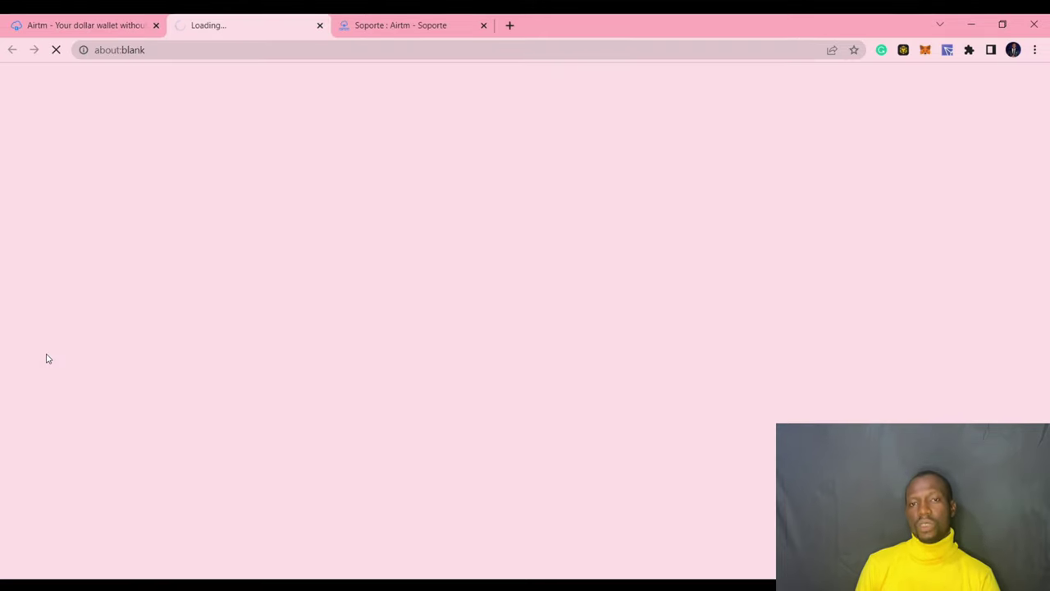
click(483, 25)
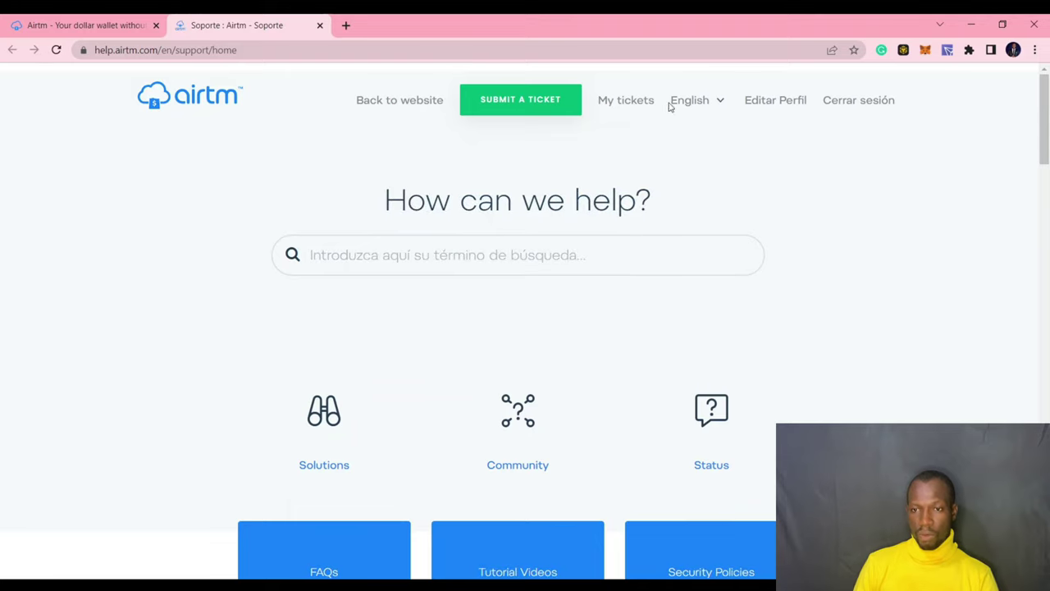
click(530, 101)
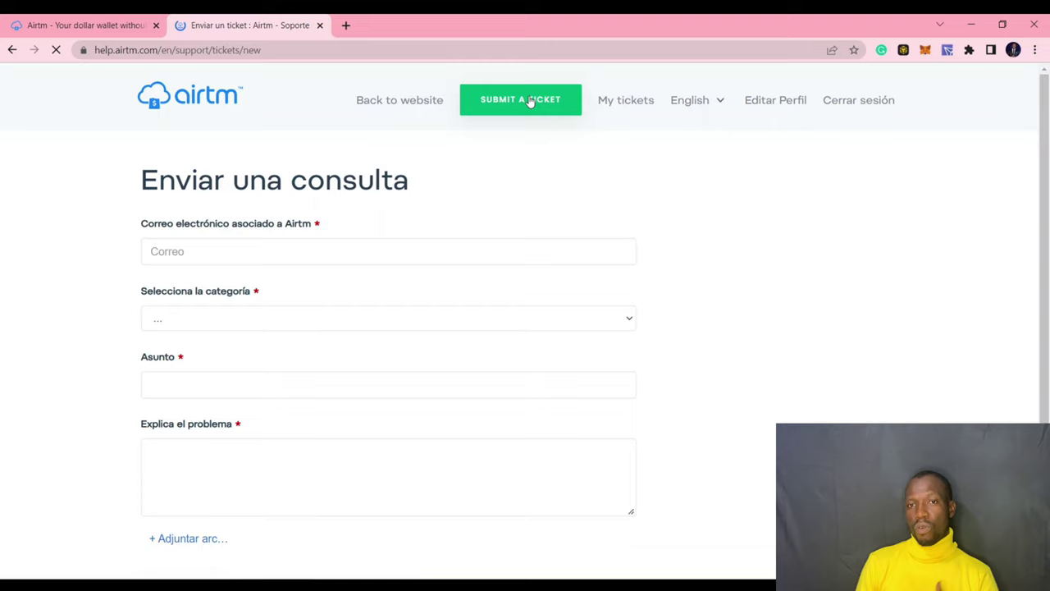
Set the category to Account Verification and the subject to 'I need to verify my account'.
click(364, 316)
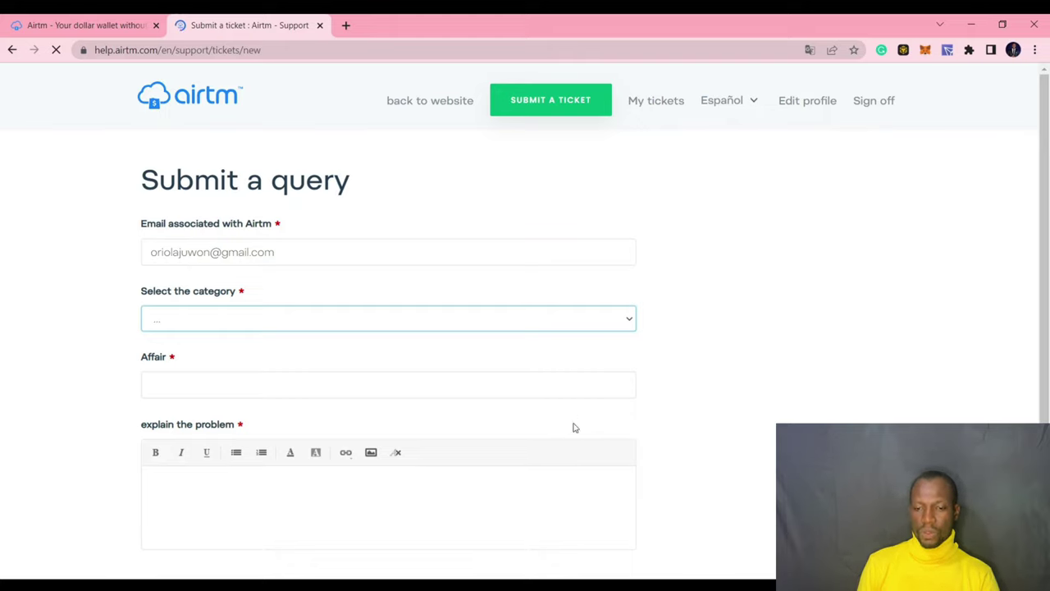
key(Down)
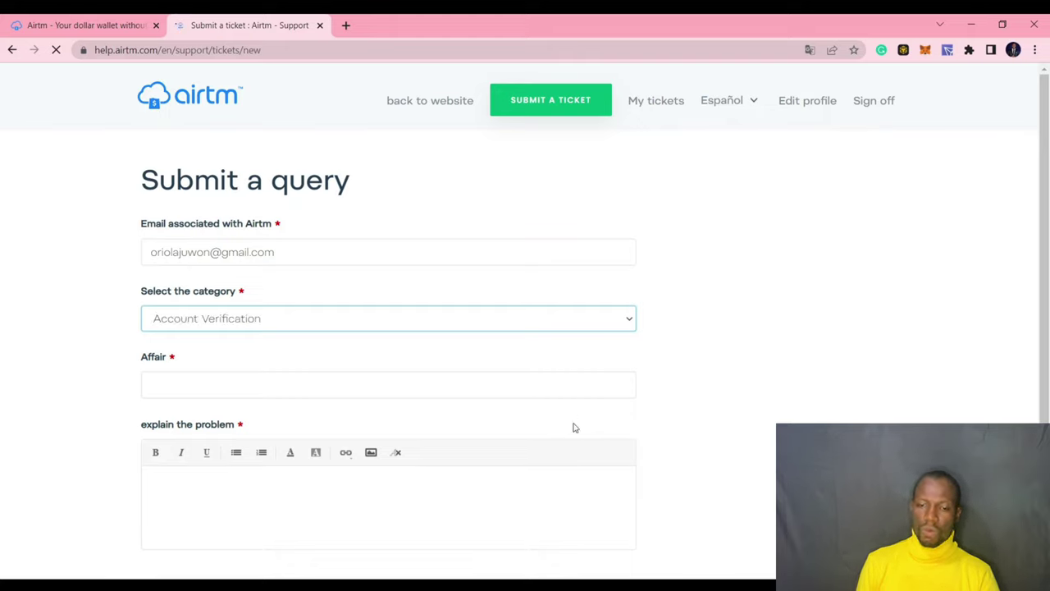
click(466, 386)
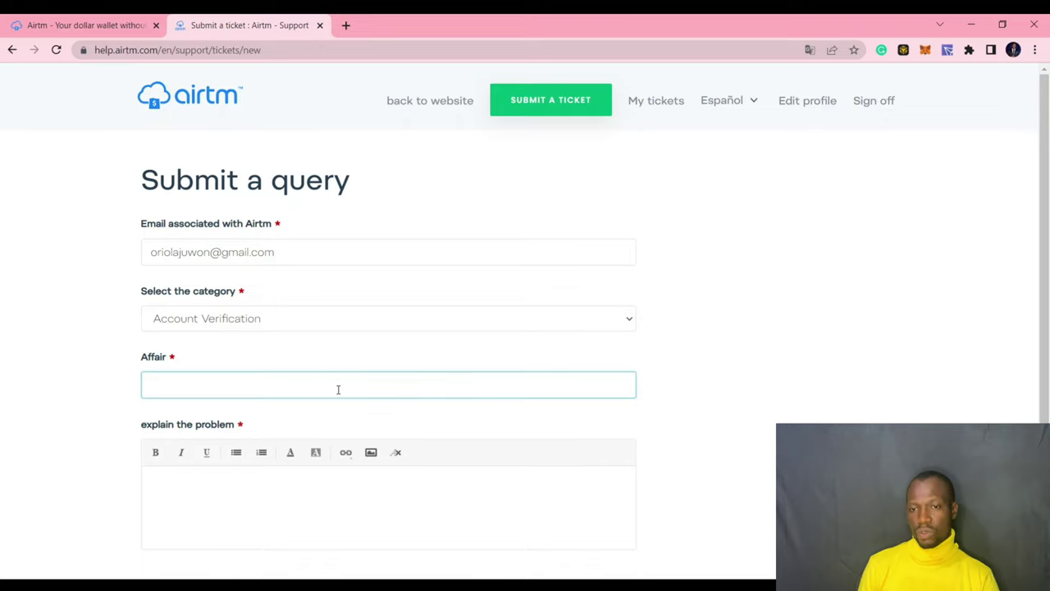
text(I)
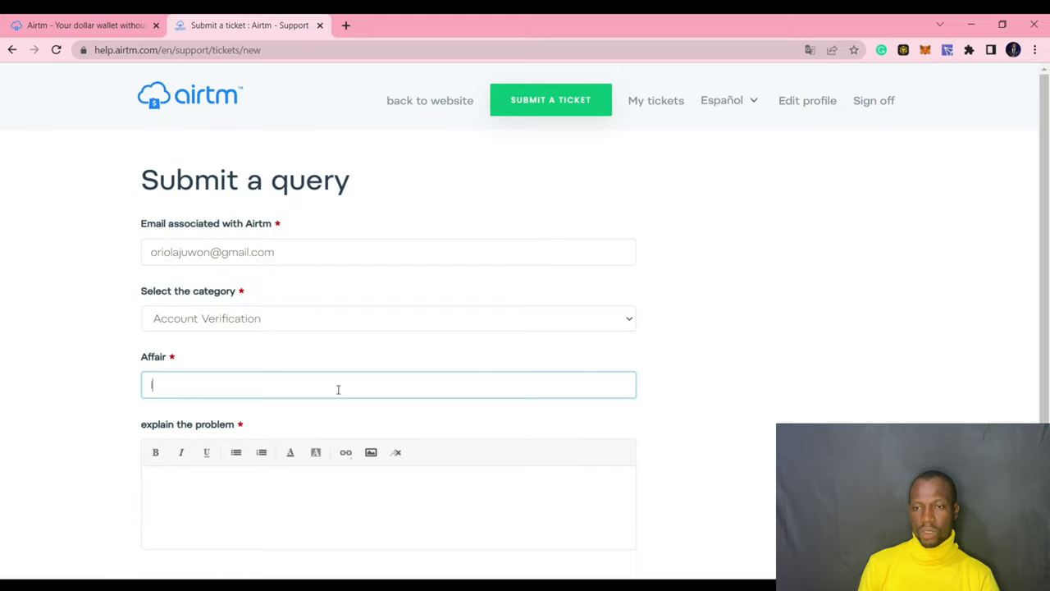
text( need to )
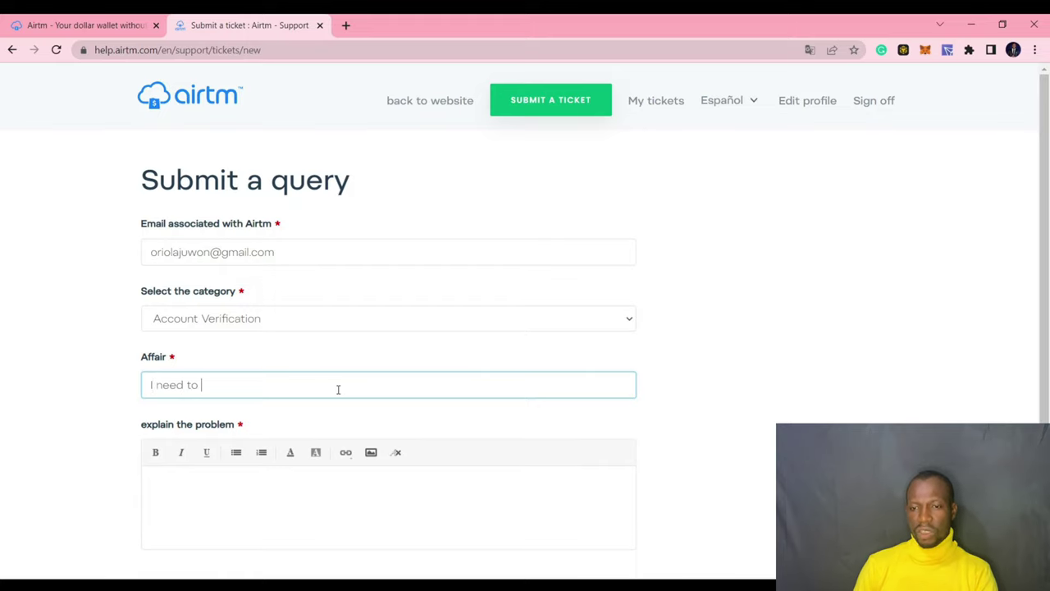
text(verify my)
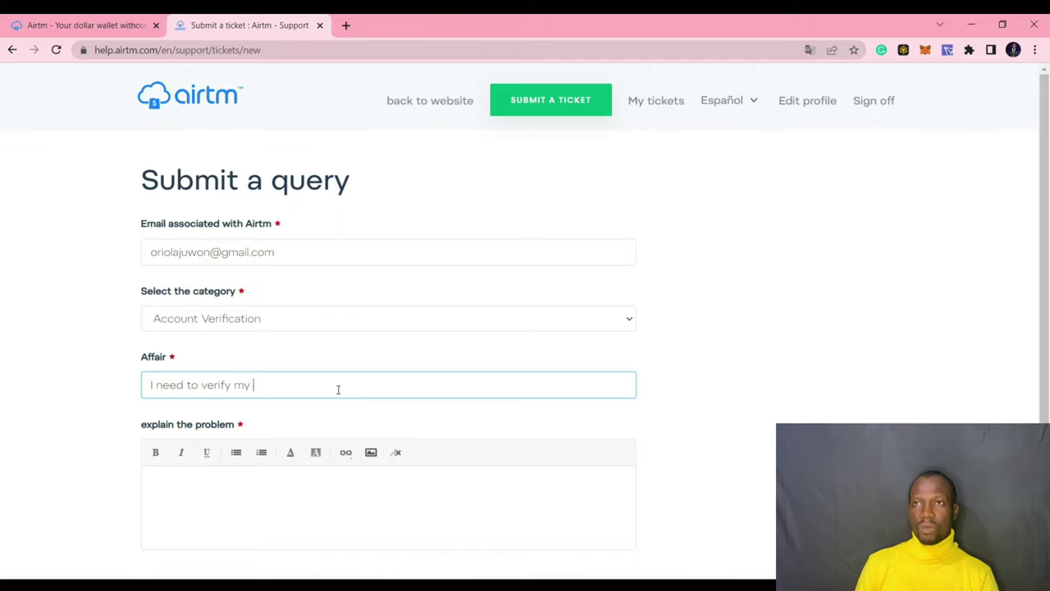
text( account)
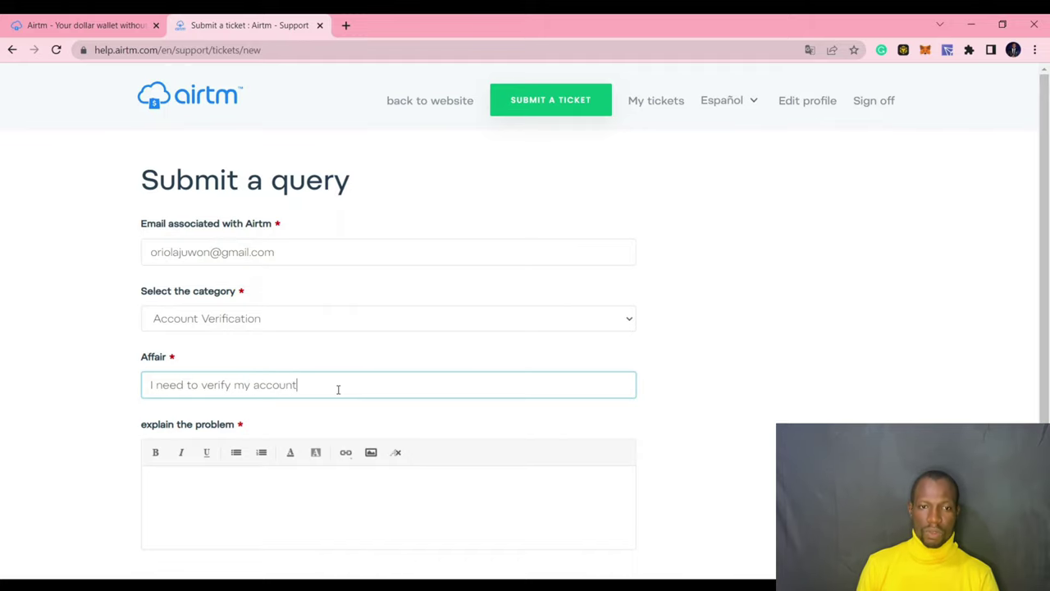
drag(1047, 317, 1049, 397)
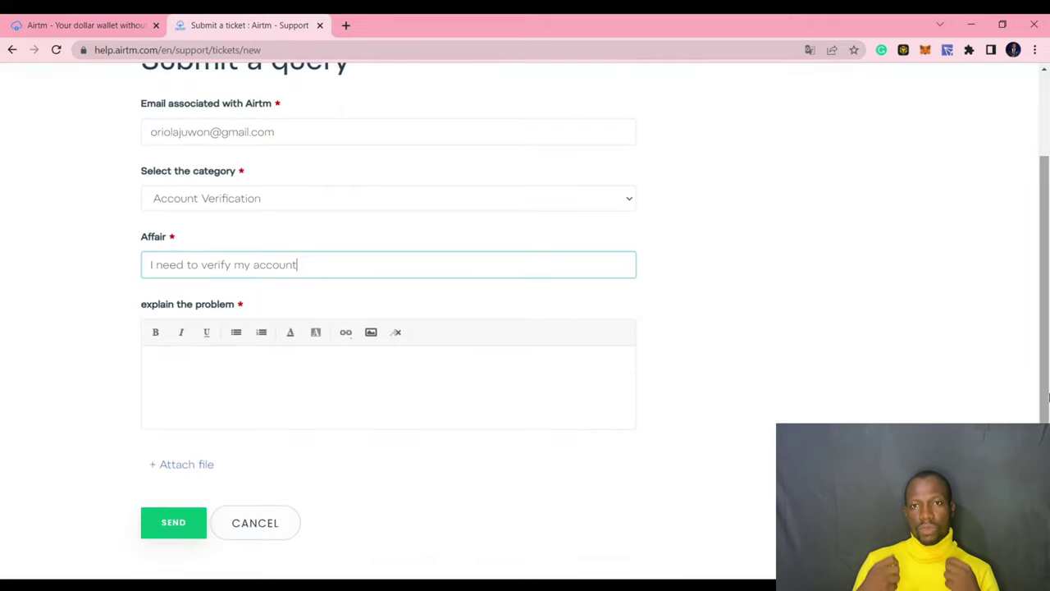
Write an italic explanation that the unverified account can't be used, asking for verification help.
click(222, 377)
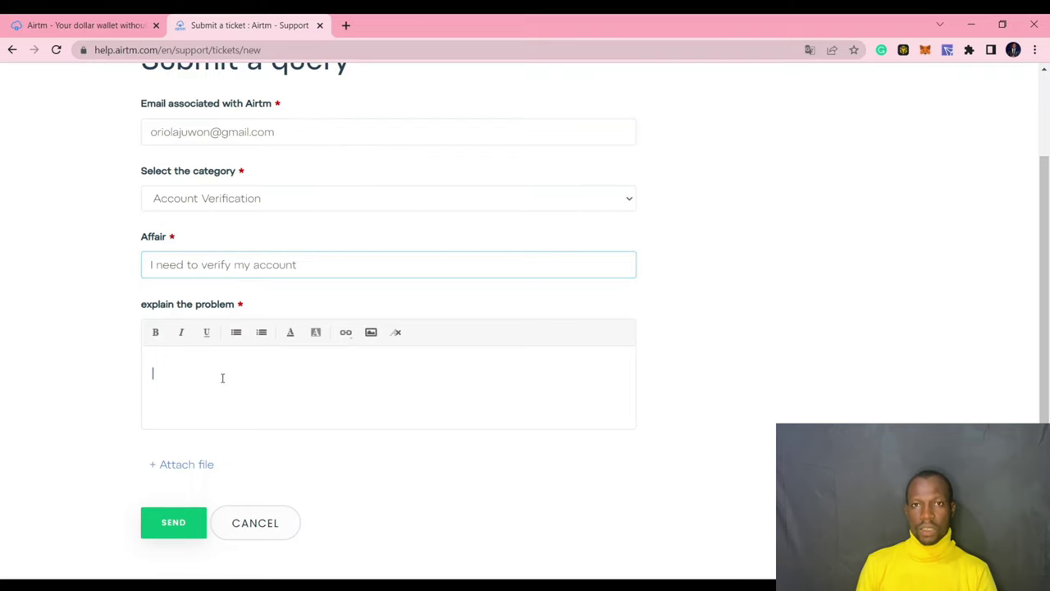
key(ctrl+i)
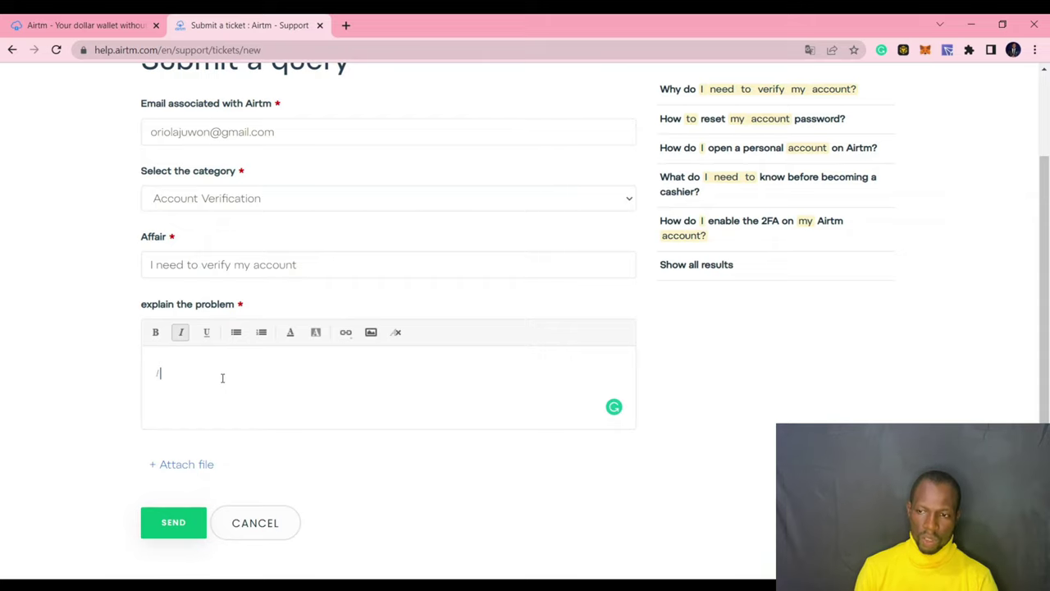
text(H)
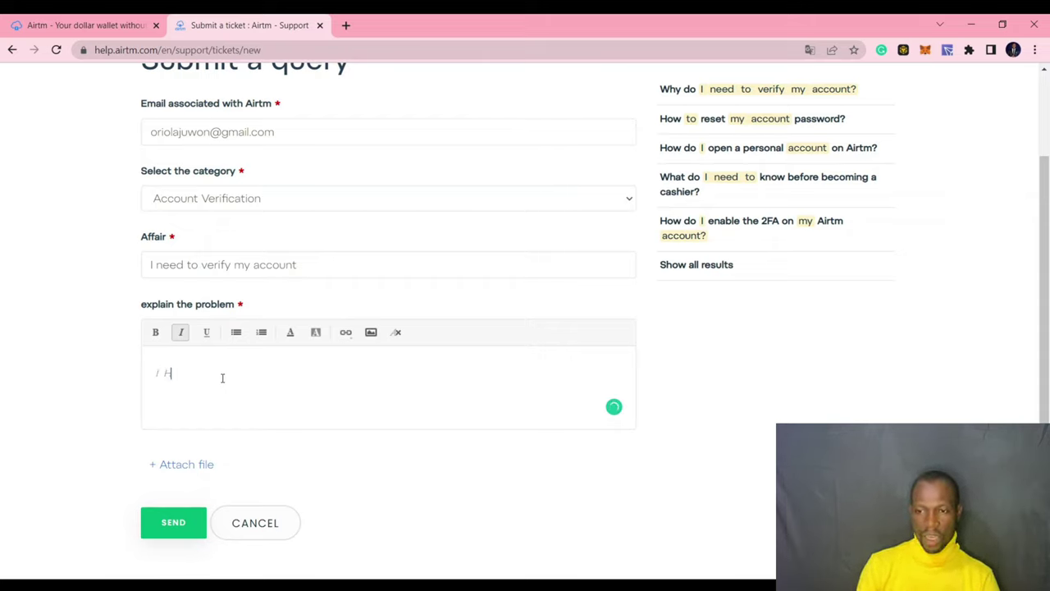
text(ave no t)
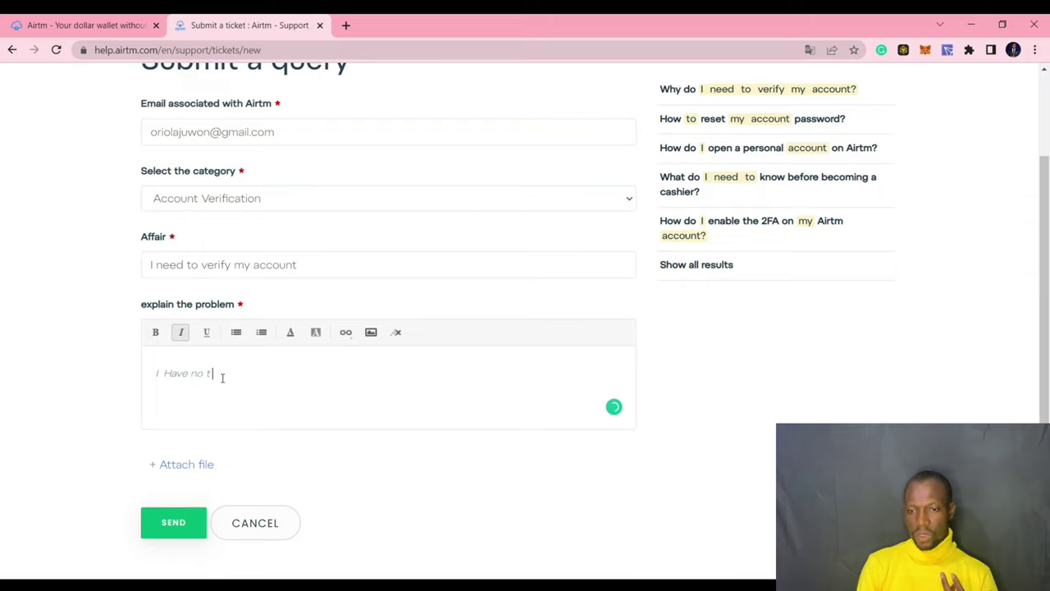
key(BackSpace)
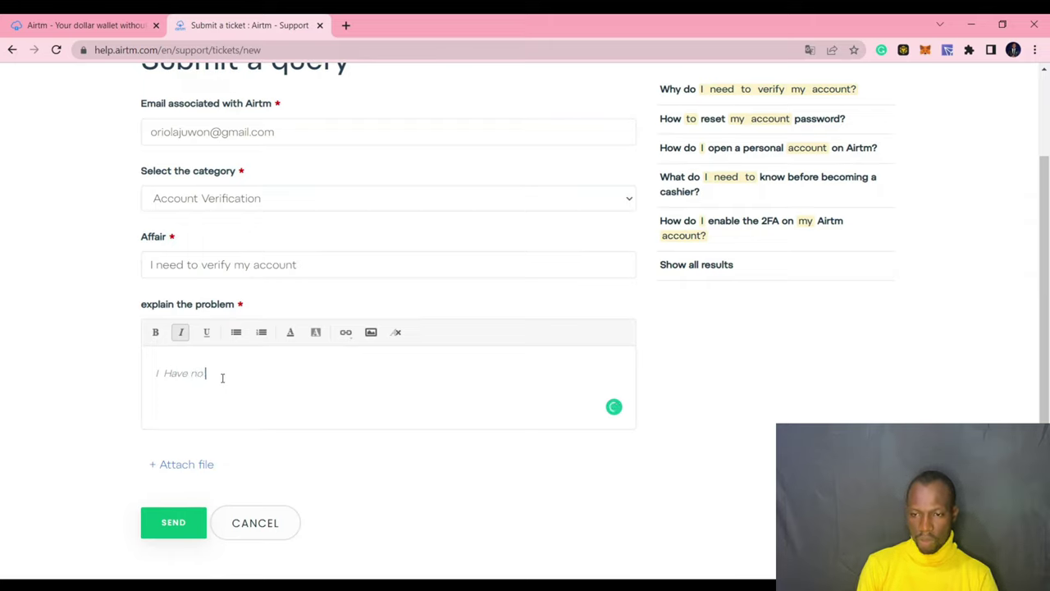
text(t been a)
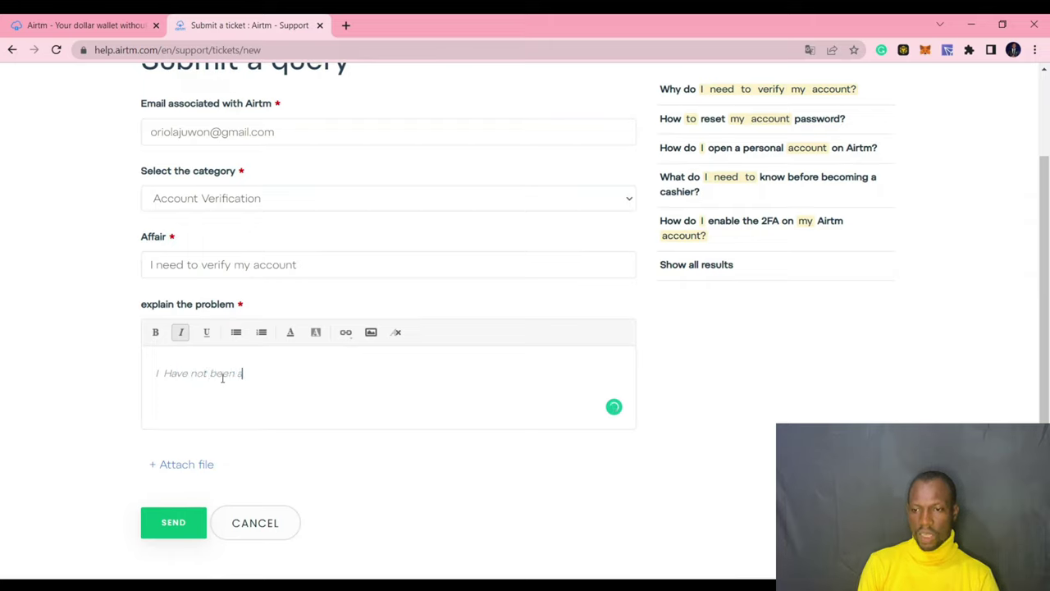
text(ble )
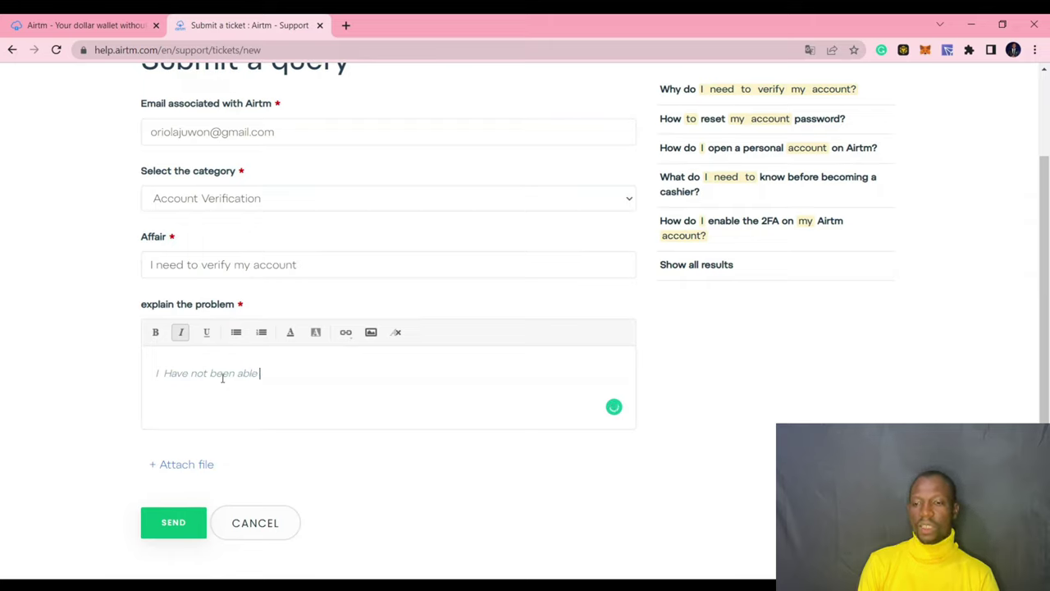
text(to use m)
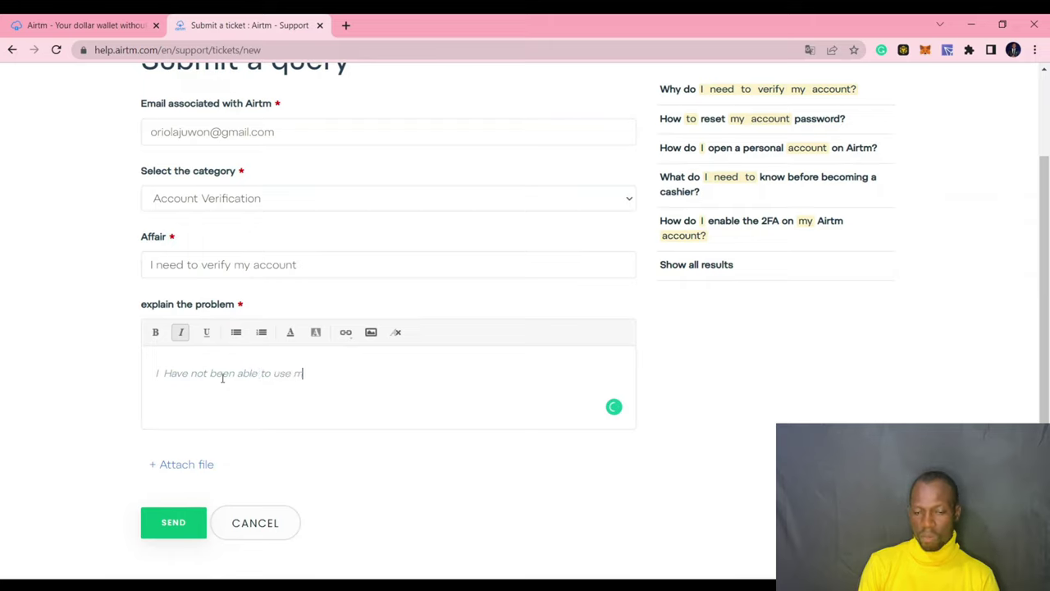
text(y accoun)
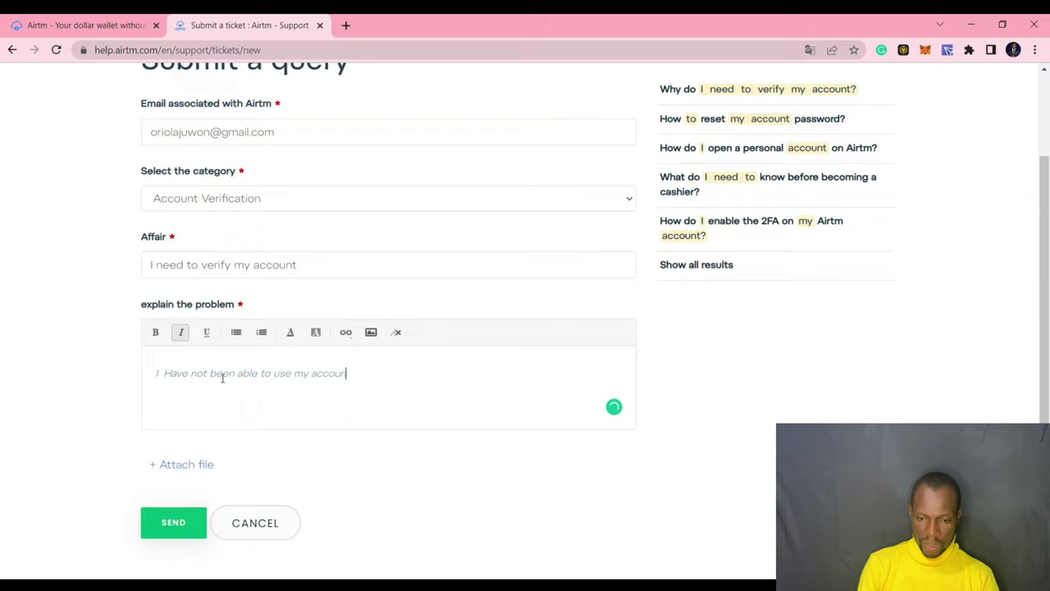
text(t be)
text(cau)
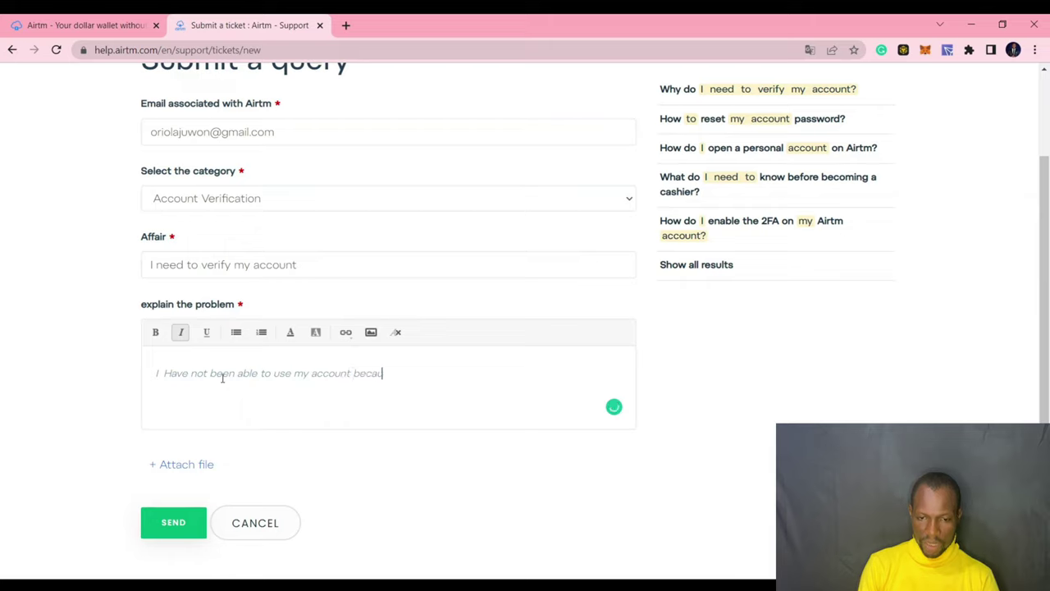
text(se it h)
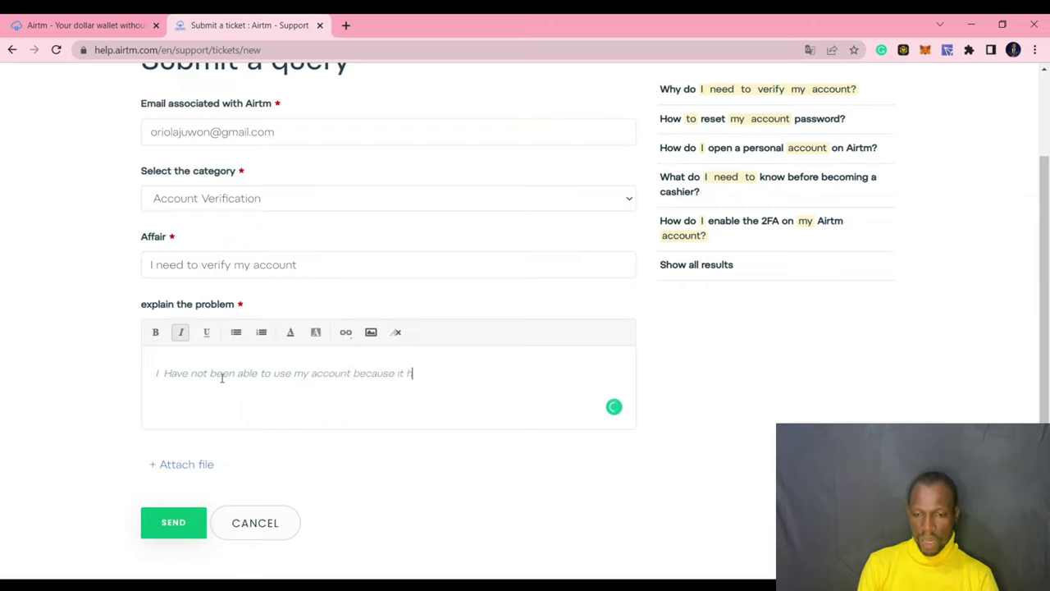
text(as not)
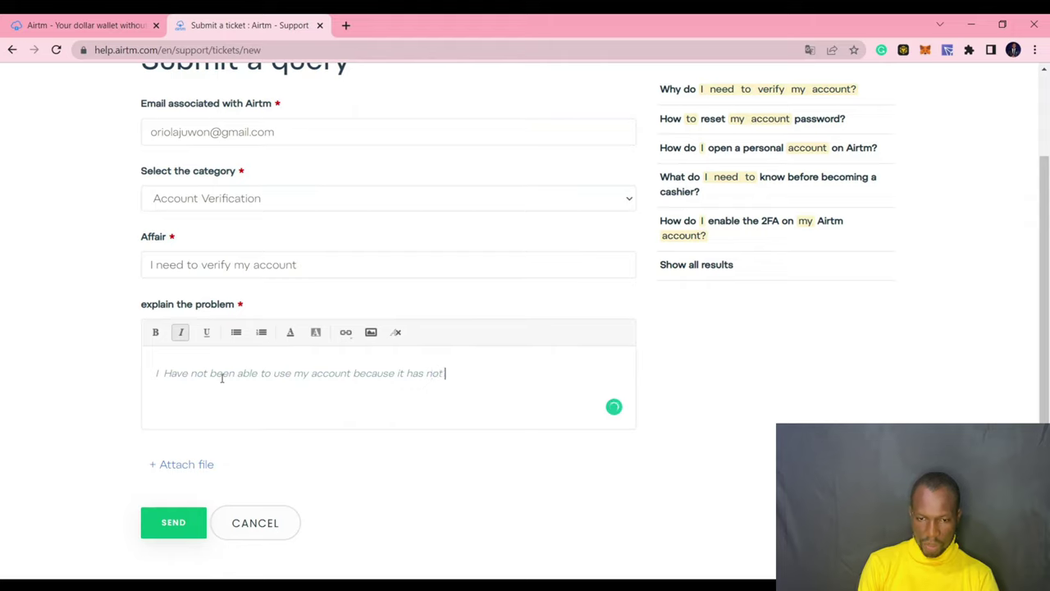
text( been verifie)
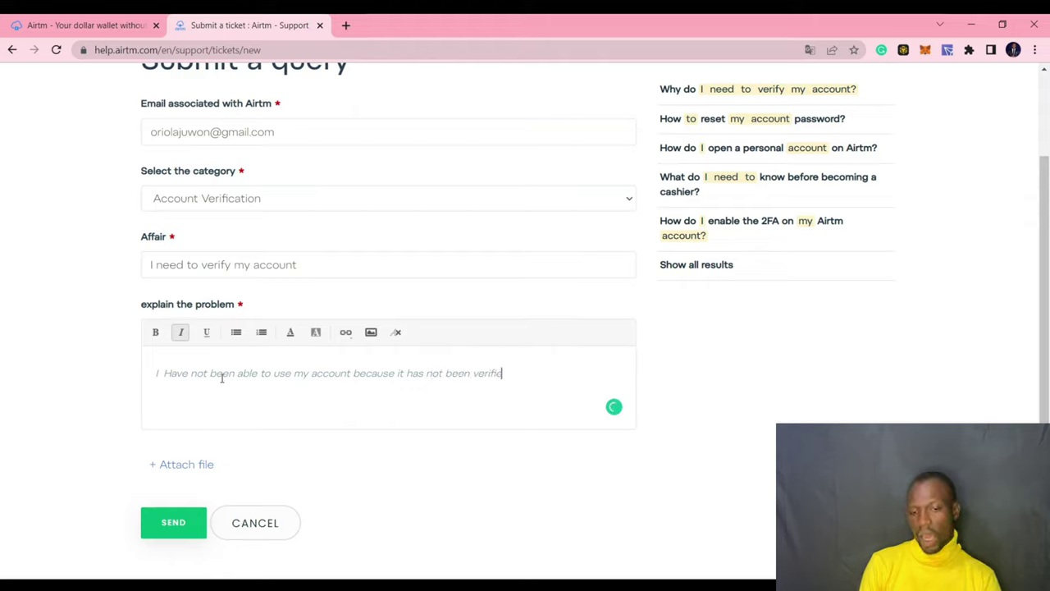
text(d please w)
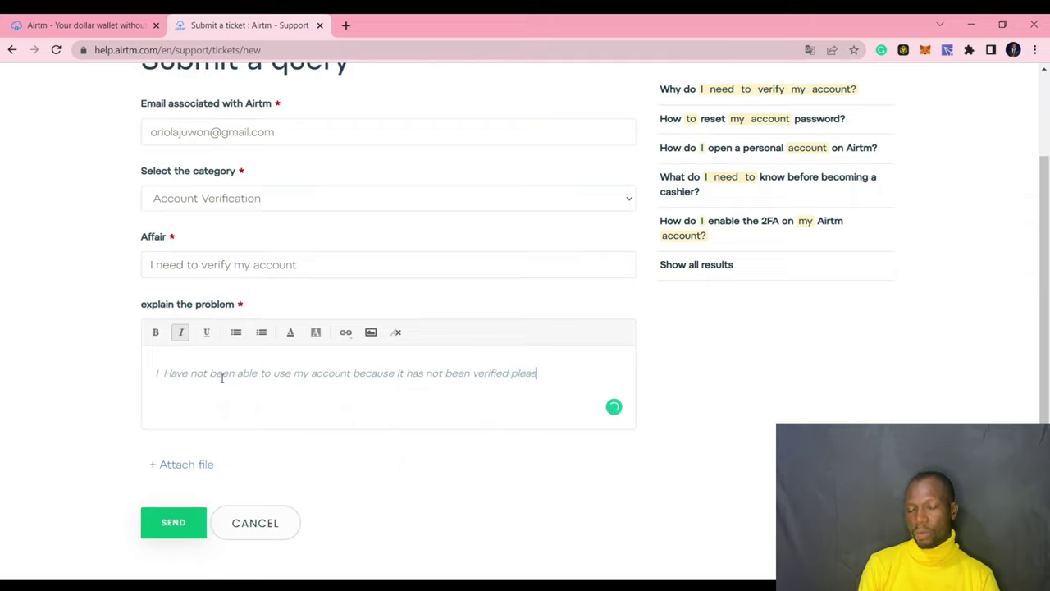
key(BackSpace)
key(BackSpace)
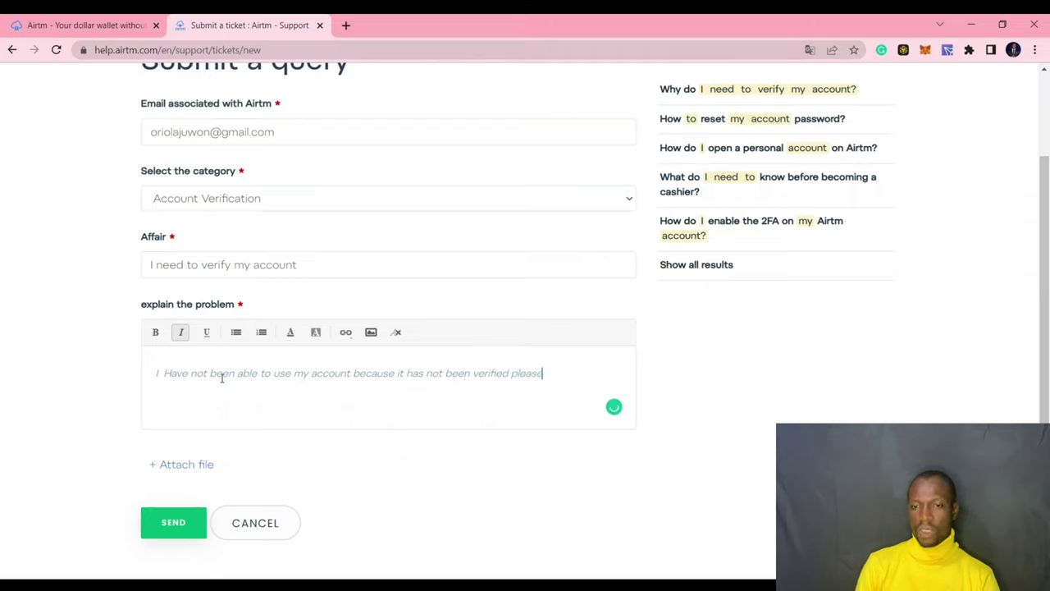
text(help me )
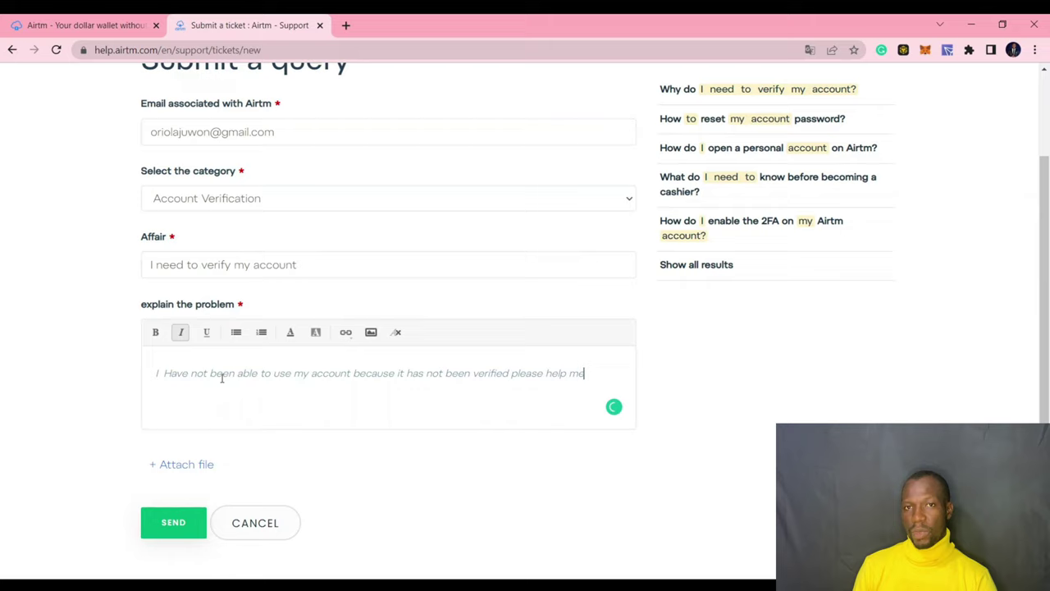
text(verify )
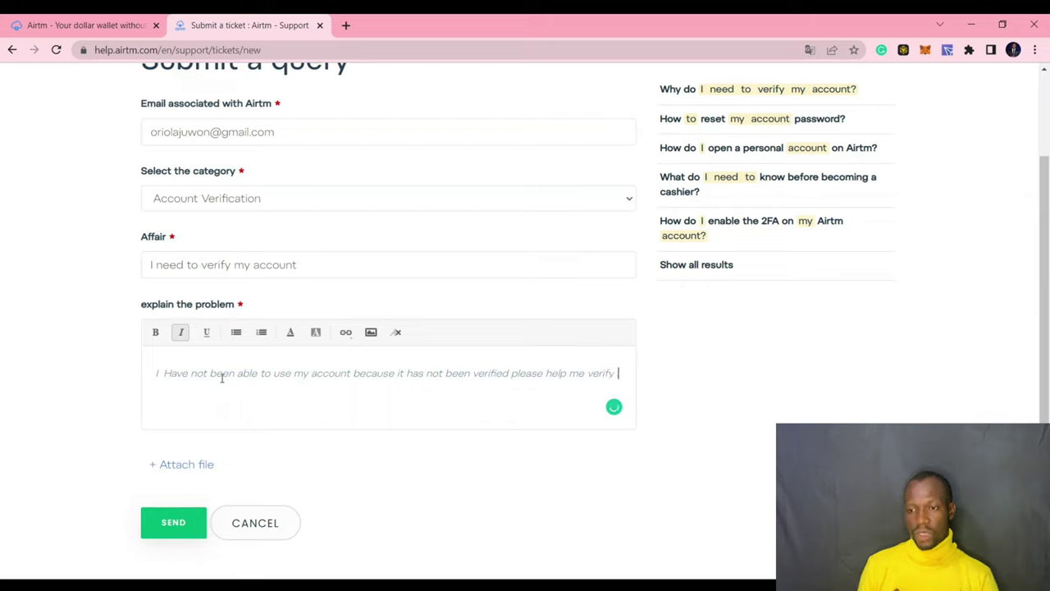
text(i)
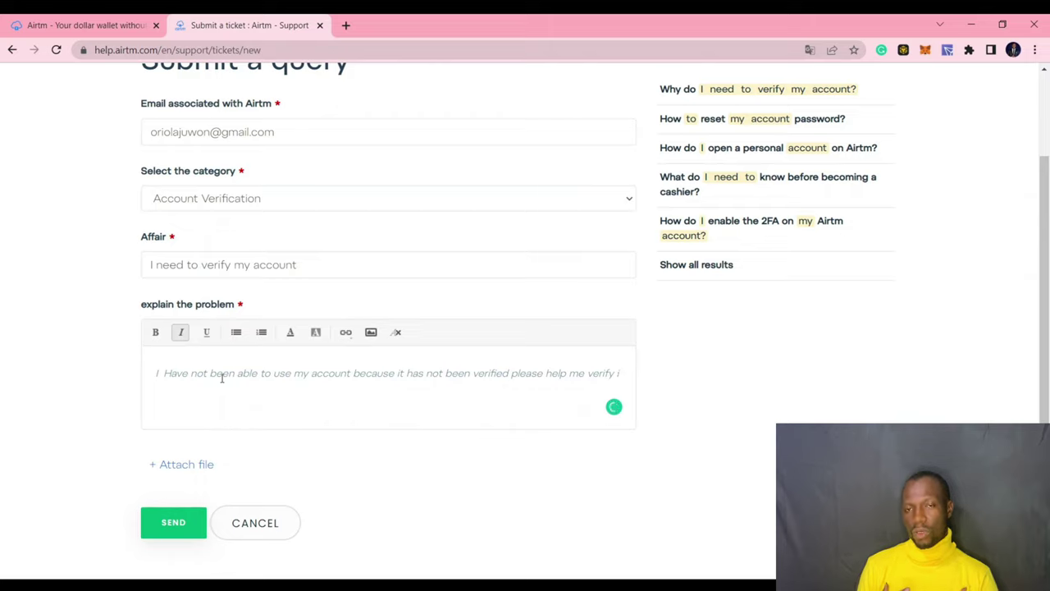
text( a)
key(BackSpace)
text(hav)
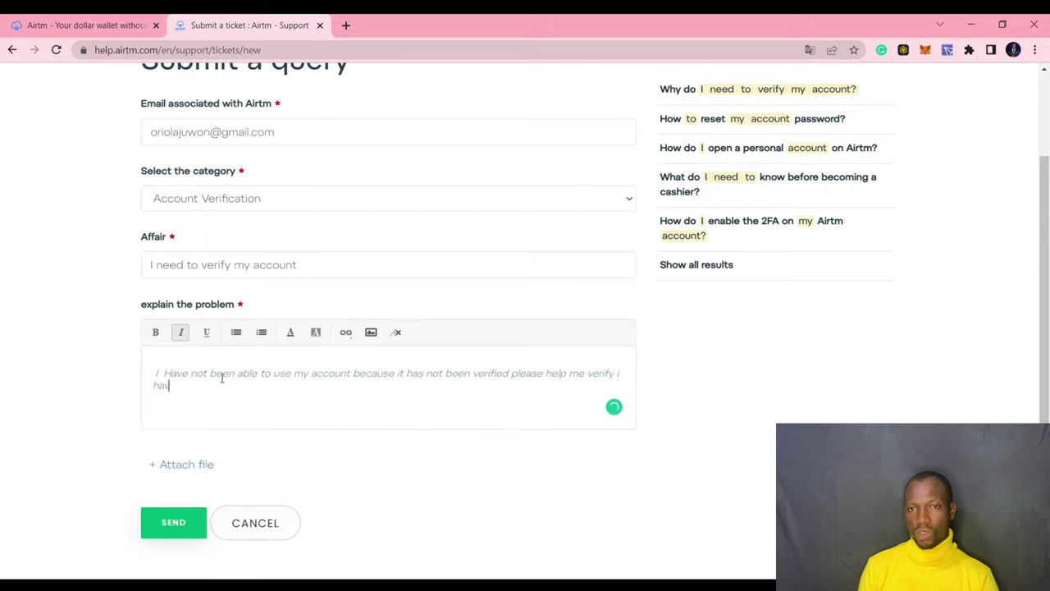
text(e my document)
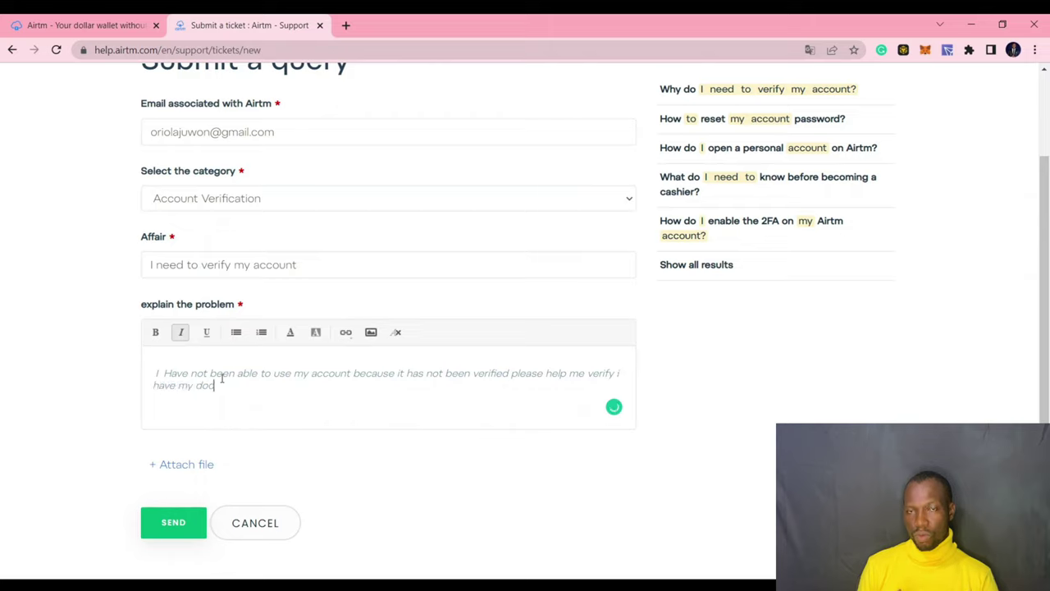
text(s reac)
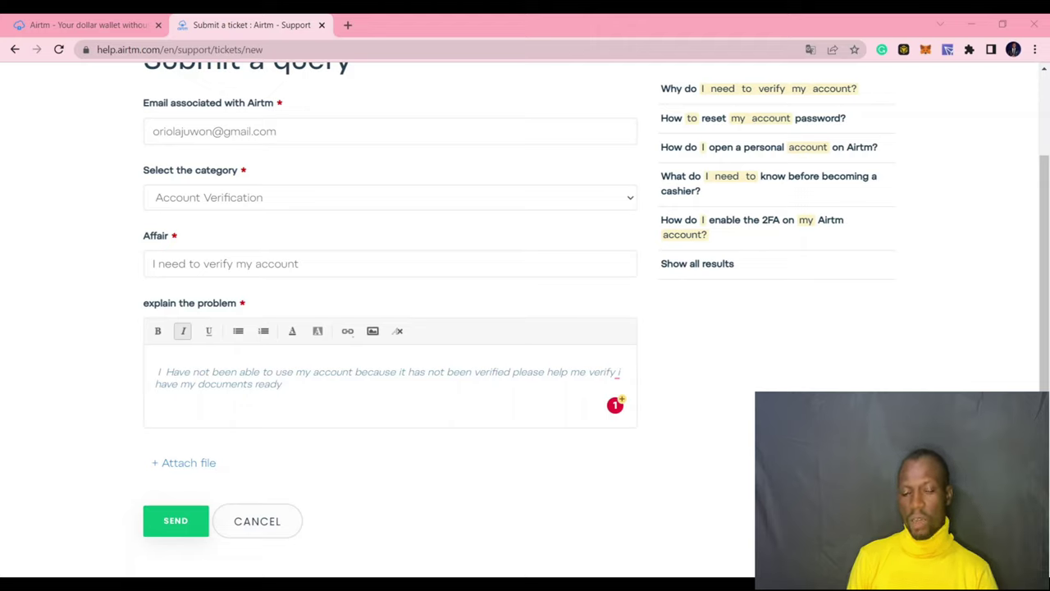
Change the category to Inability to move funds and the subject to 'I am unable to move funds'.
drag(1044, 222, 1036, 145)
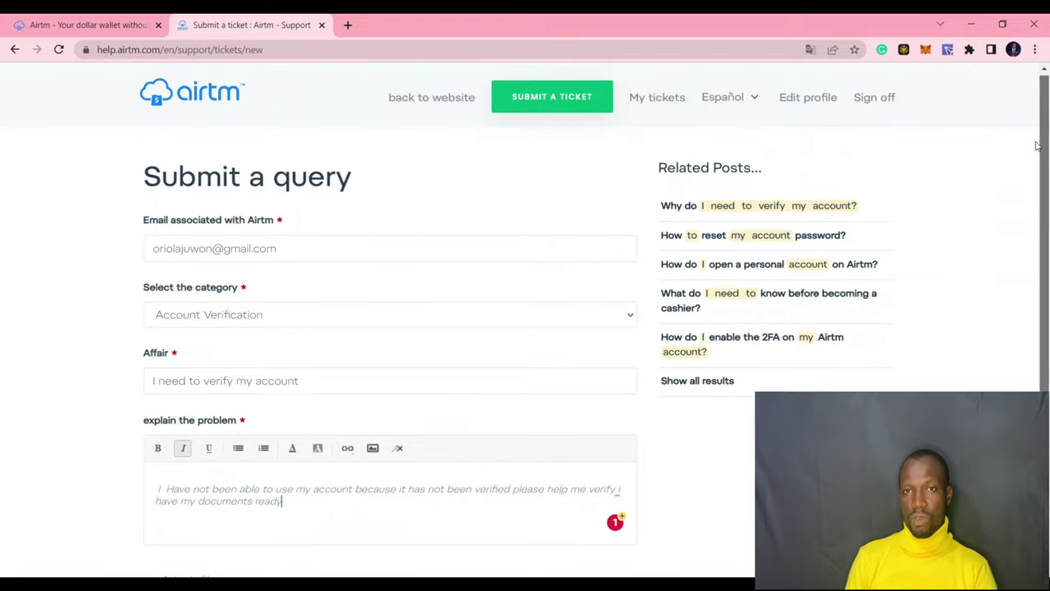
click(525, 316)
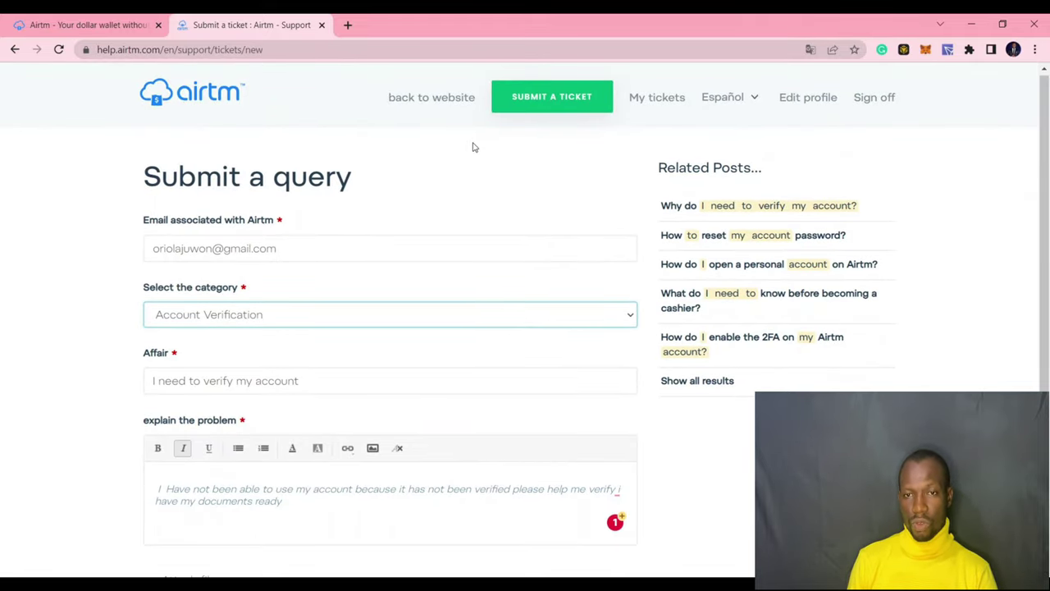
key(Down)
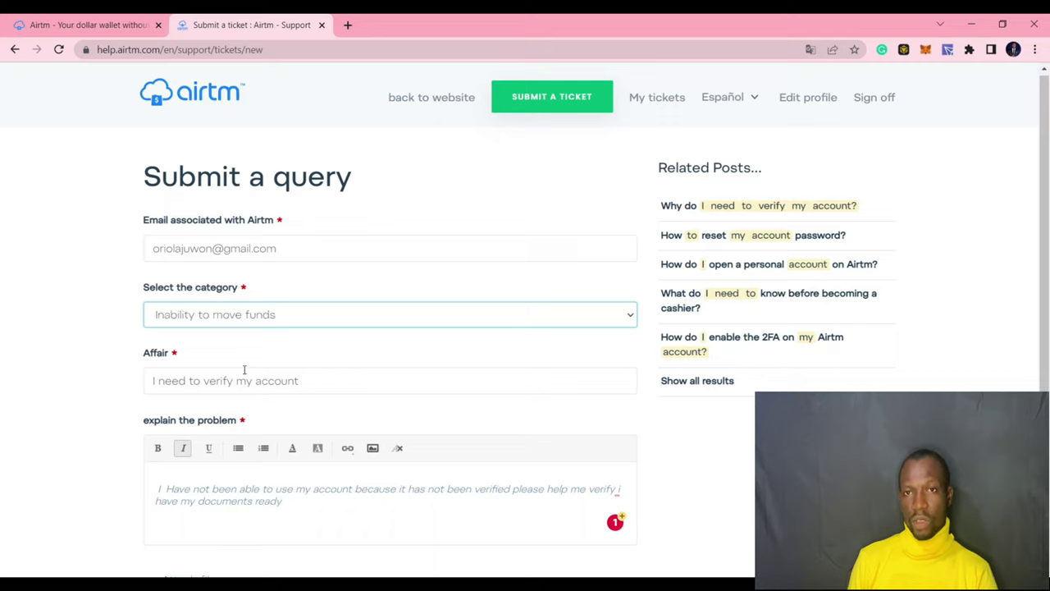
click(348, 391)
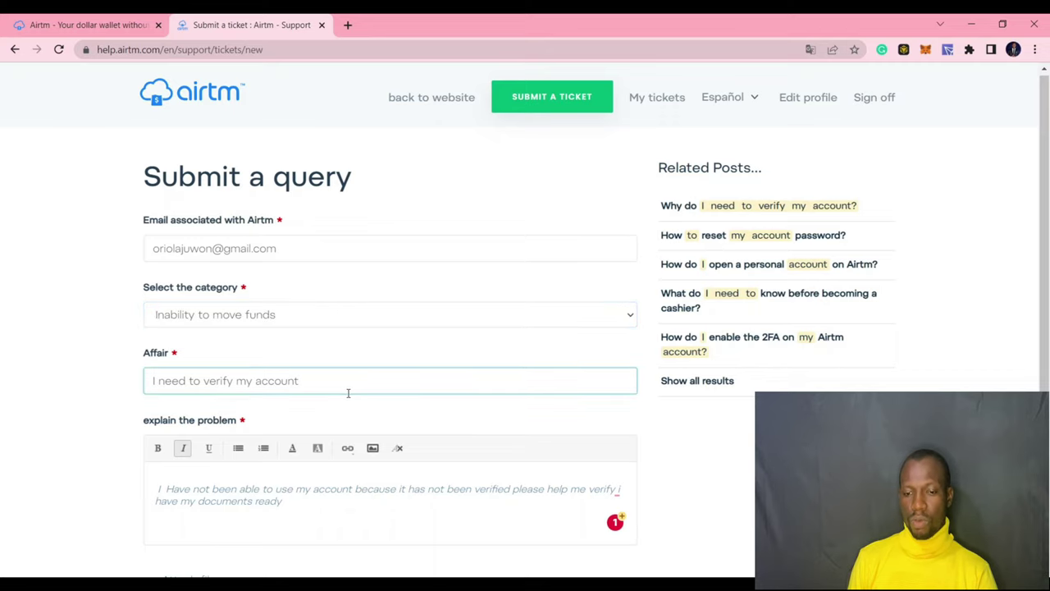
key(BackSpace)
key(BackSpace)
key(BackSpace)
key(BackSpace)
key(BackSpace)
key(BackSpace)
key(BackSpace)
key(BackSpace)
key(BackSpace)
key(BackSpace)
key(BackSpace)
key(BackSpace)
key(BackSpace)
key(BackSpace)
key(BackSpace)
key(BackSpace)
key(BackSpace)
key(BackSpace)
key(BackSpace)
key(BackSpace)
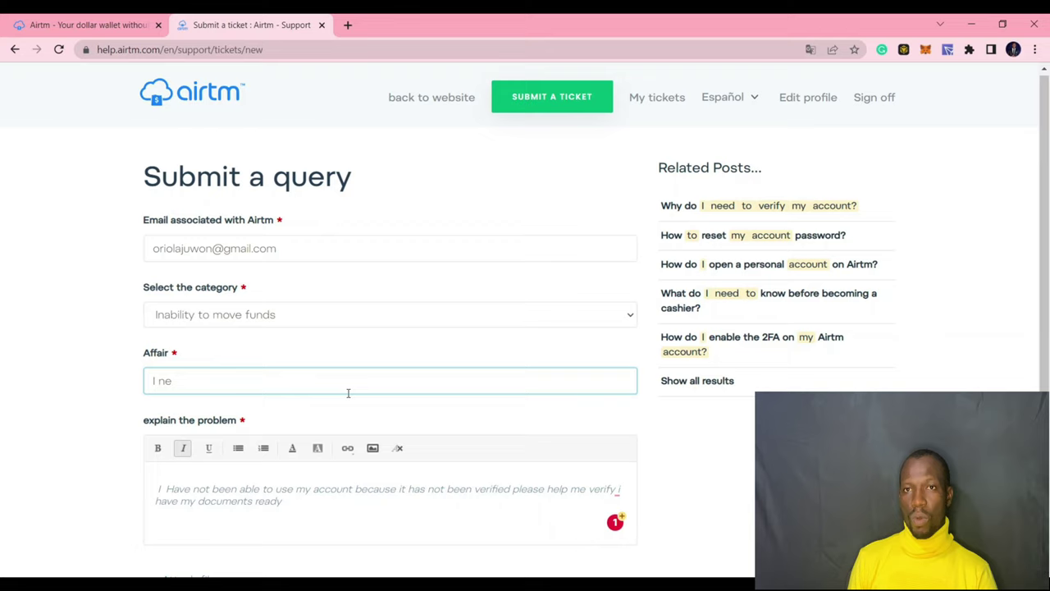
text(I a)
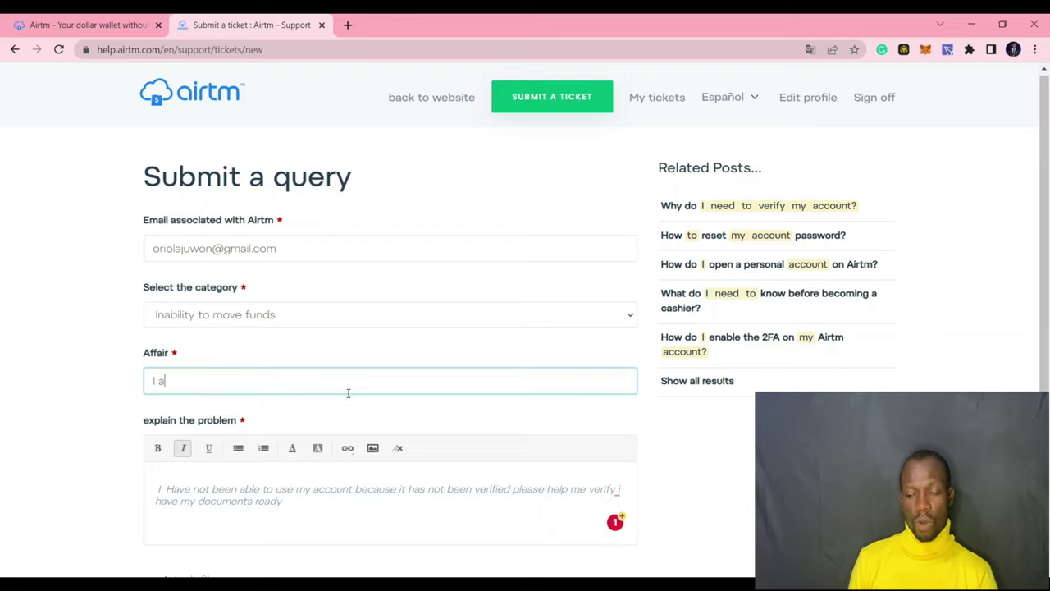
text(m unablet)
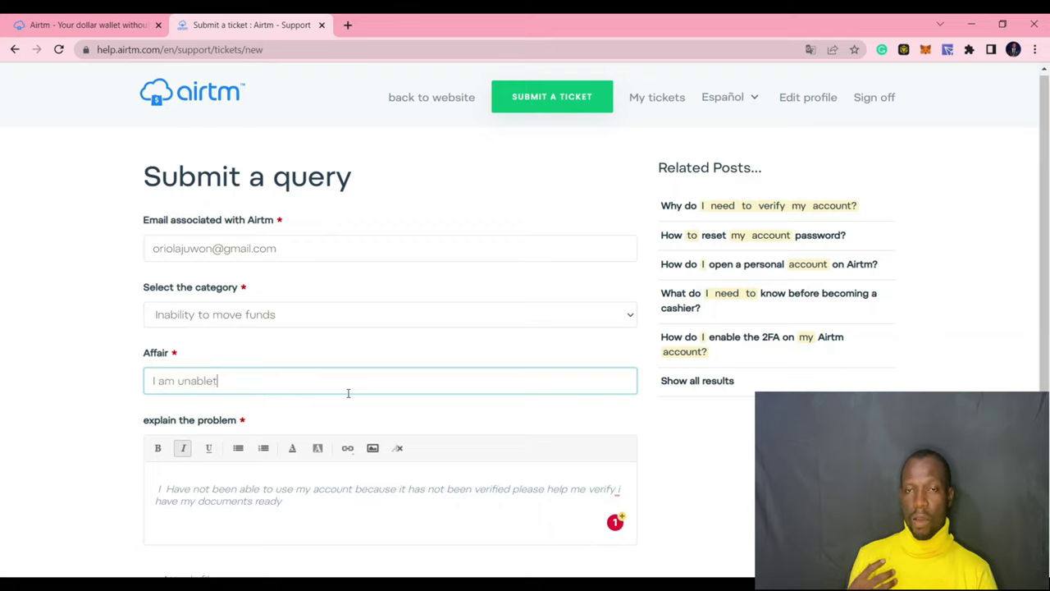
key(BackSpace)
text(to mobe)
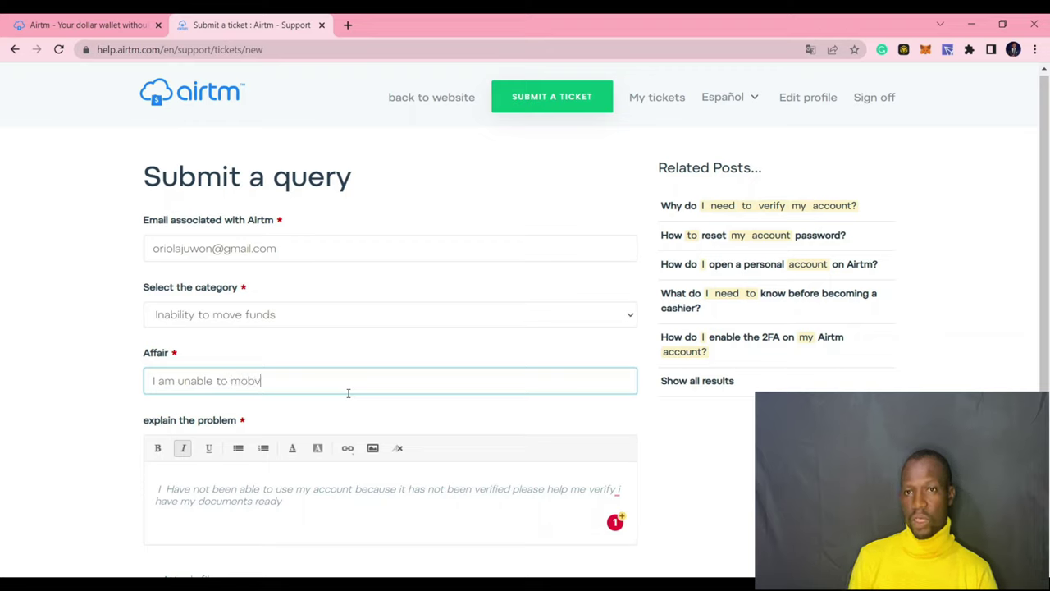
key(BackSpace)
key(BackSpace)
text(ve funds)
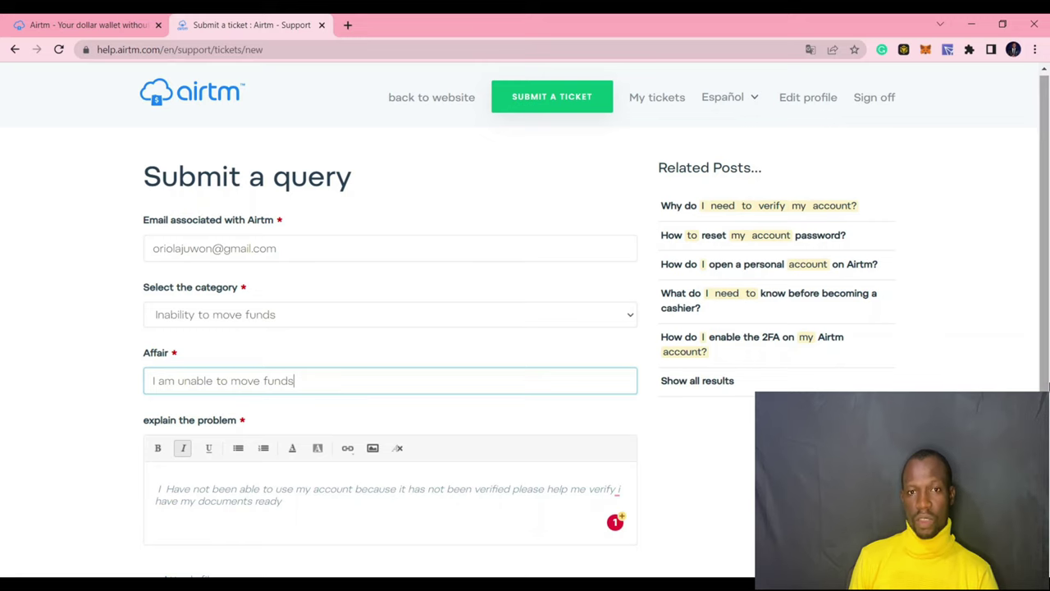
Erase the old problem explanation completely.
scroll(1043, 287, down, 3)
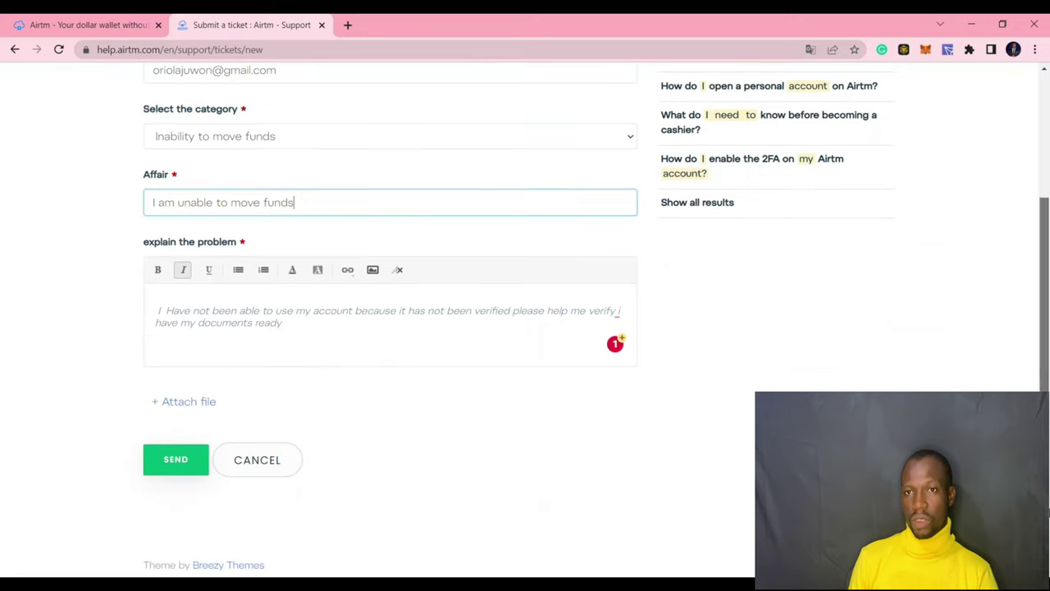
click(300, 330)
key(BackSpace)
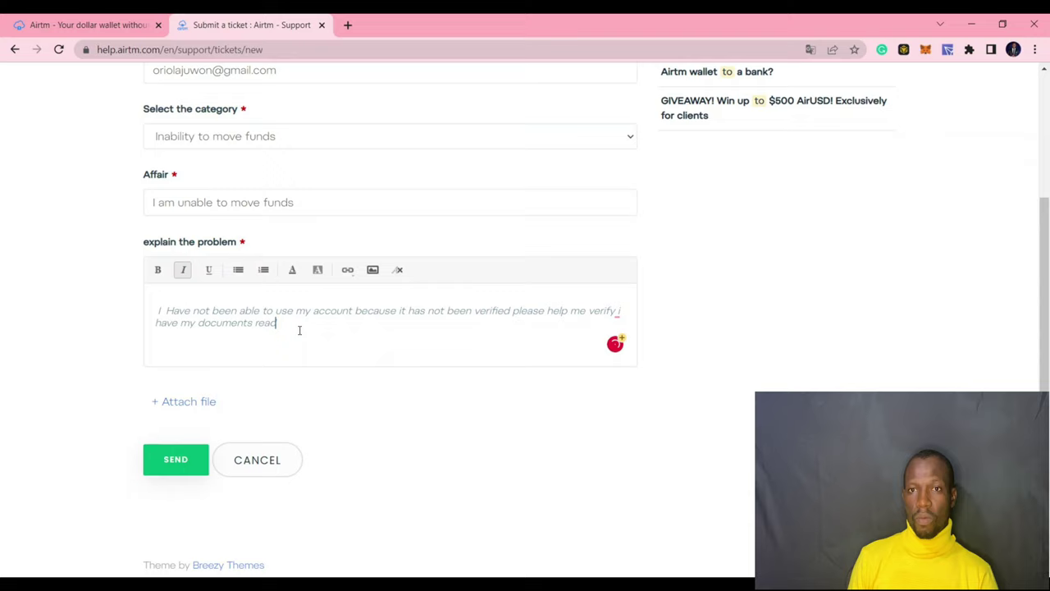
key(ctrl+BackSpace)
key(ctrl+BackSpace)
key(ctrl+BackSpace)
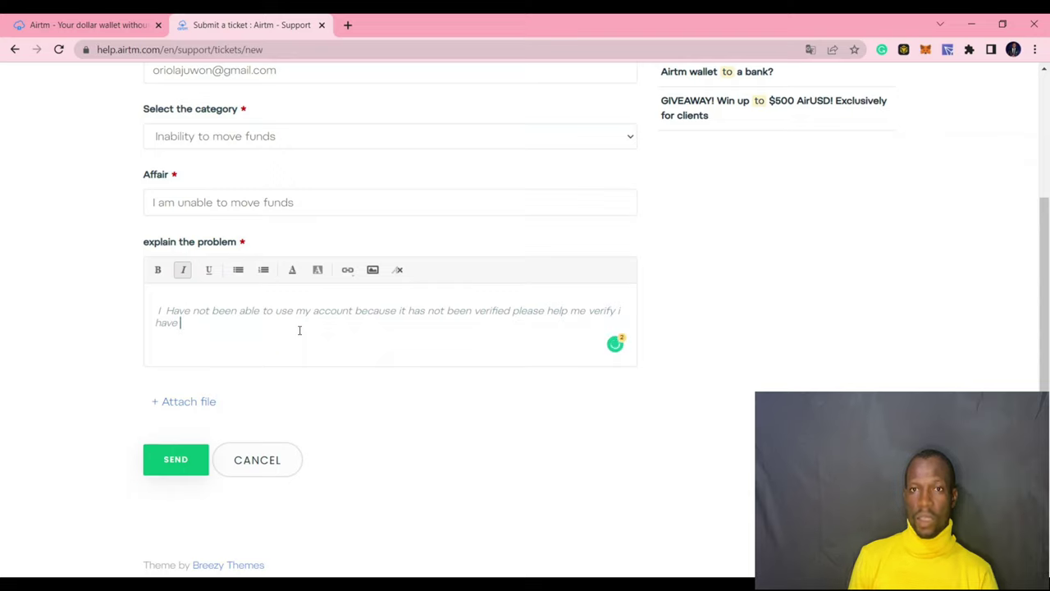
key(ctrl+BackSpace)
key(ctrl+BackSpace)
key(ctrl+BackSpace)
key(ctrl+BackSpace)
key(ctrl+BackSpace)
key(ctrl+BackSpace)
key(BackSpace)
key(BackSpace)
key(BackSpace)
key(BackSpace)
key(BackSpace)
key(BackSpace)
key(ctrl+BackSpace)
key(ctrl+BackSpace)
key(ctrl+BackSpace)
key(ctrl+BackSpace)
key(ctrl+BackSpace)
key(ctrl+BackSpace)
key(BackSpace)
key(BackSpace)
key(BackSpace)
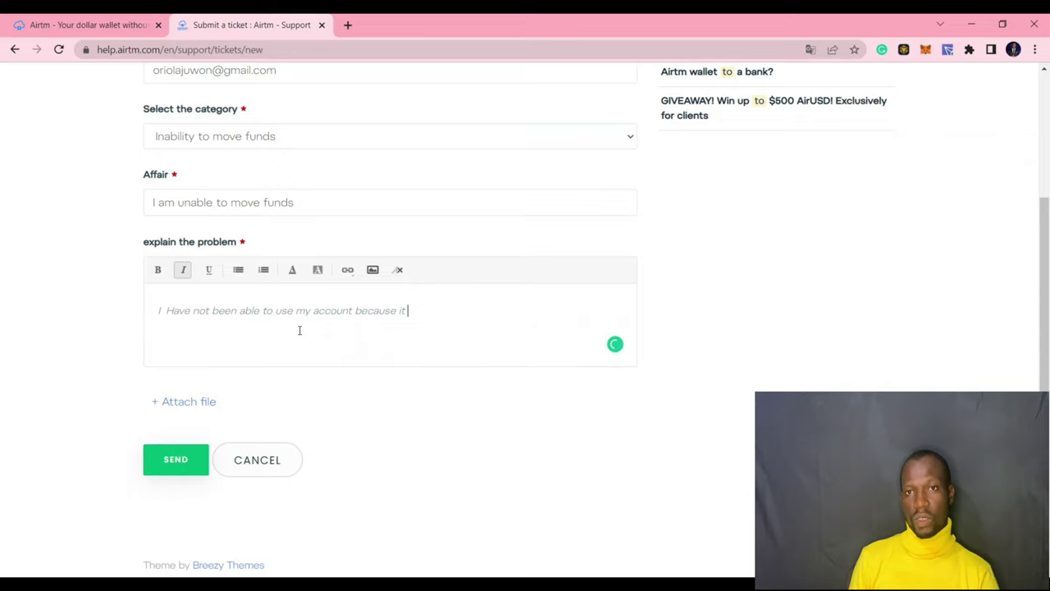
key(ctrl+BackSpace)
key(ctrl+BackSpace)
key(ctrl+BackSpace)
key(ctrl+BackSpace)
key(ctrl+BackSpace)
key(ctrl+BackSpace)
key(ctrl+BackSpace)
key(ctrl+BackSpace)
key(ctrl+BackSpace)
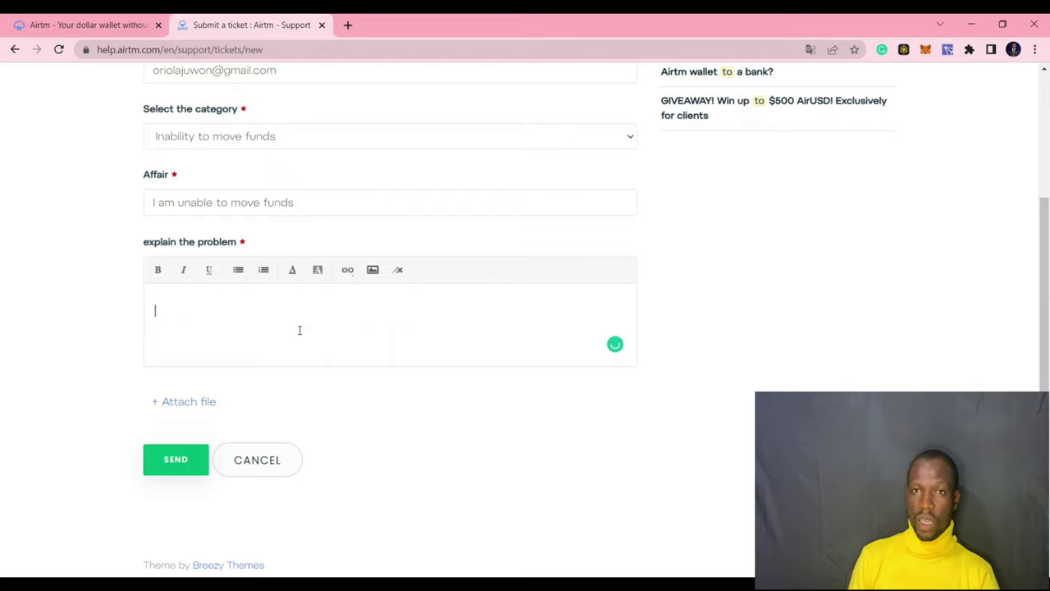
Write the italic explanation 'I am unable to move funds, please help me fix it'.
key(ctrl+i)
text(Yo)
key(BackSpace)
key(BackSpace)
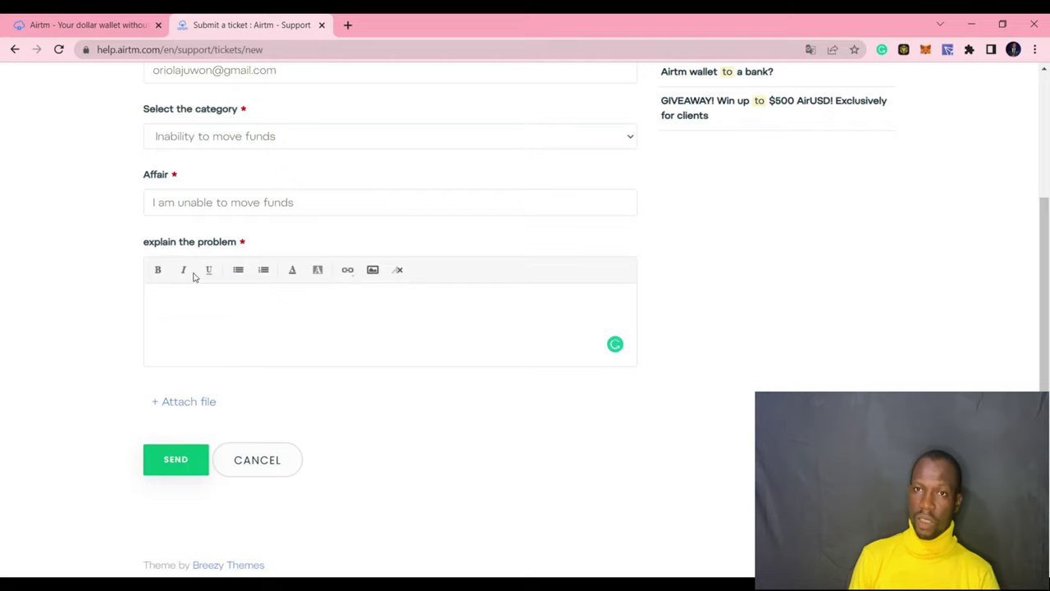
key(ctrl+i)
text(Yo)
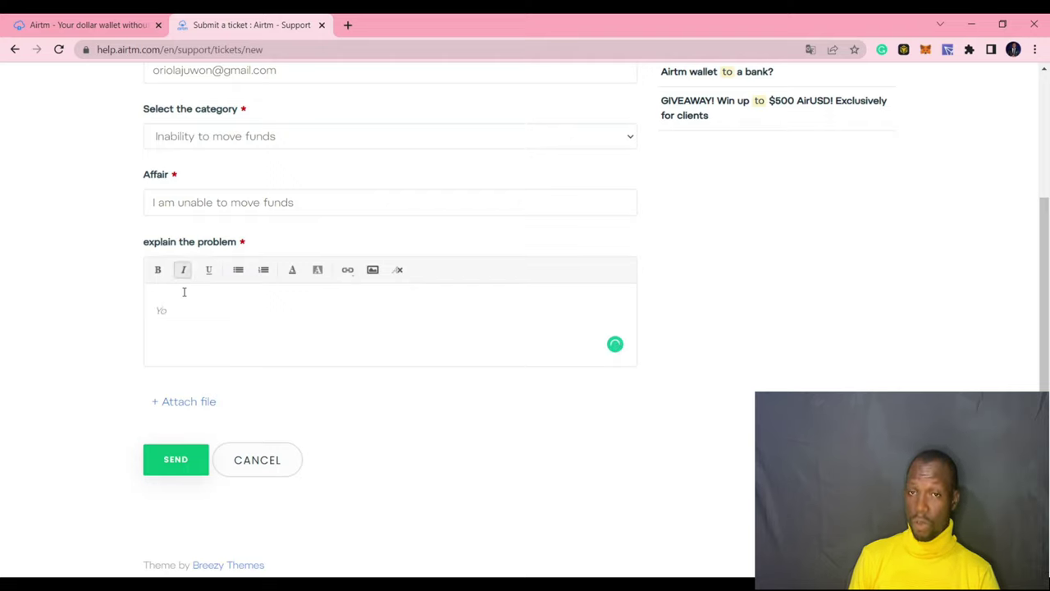
key(BackSpace)
key(BackSpace)
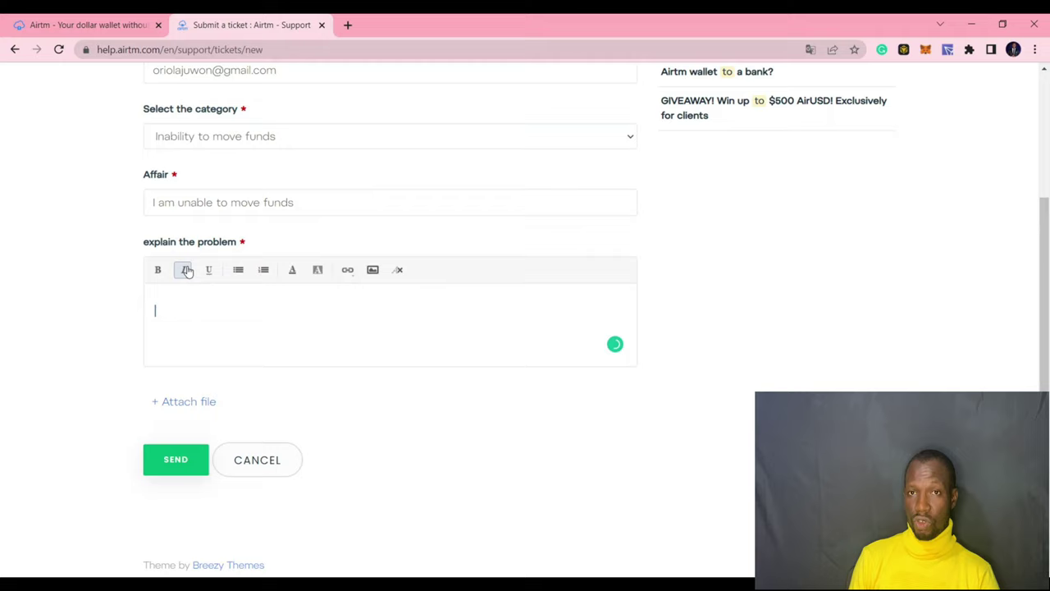
click(187, 271)
text(Yo)
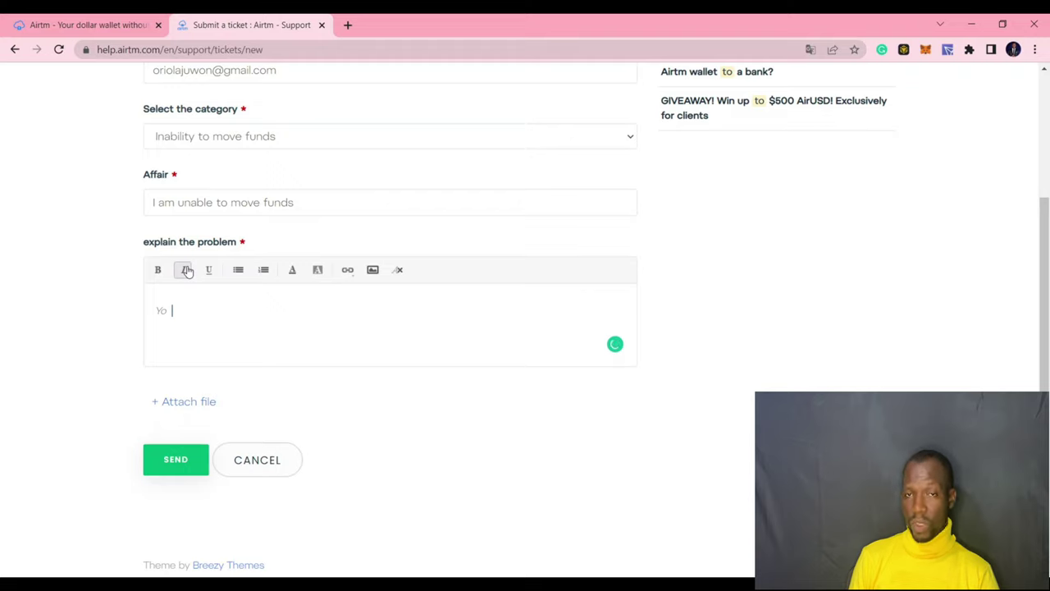
text( I am)
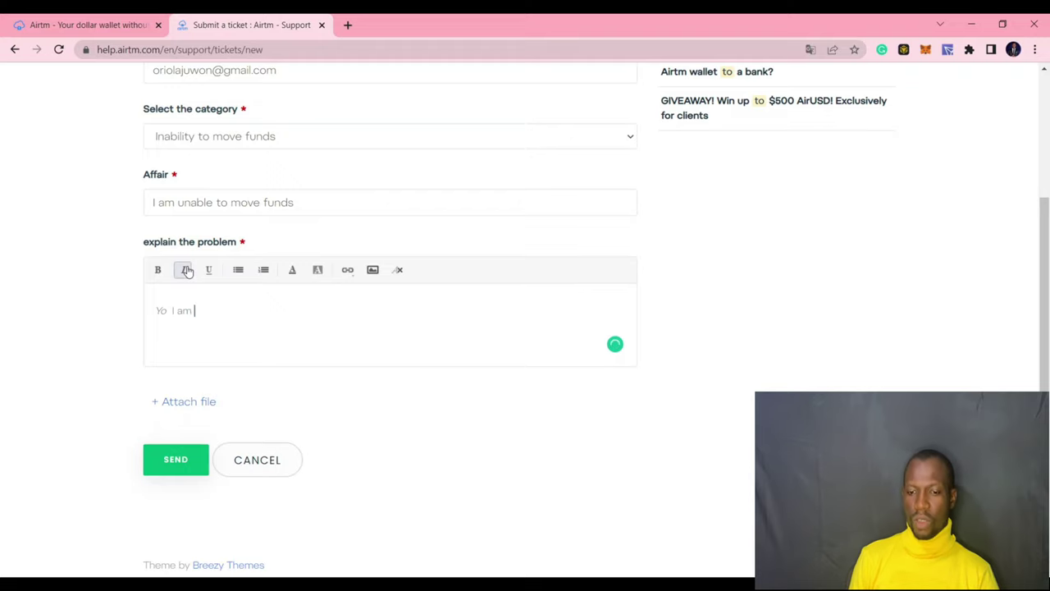
text( unable )
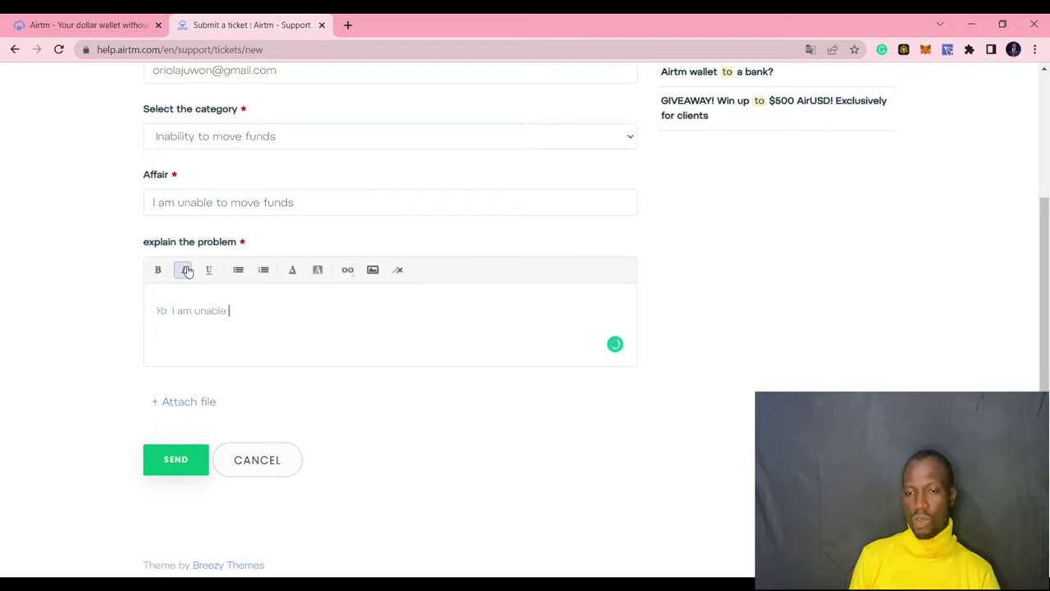
text(to mov)
key(BackSpace)
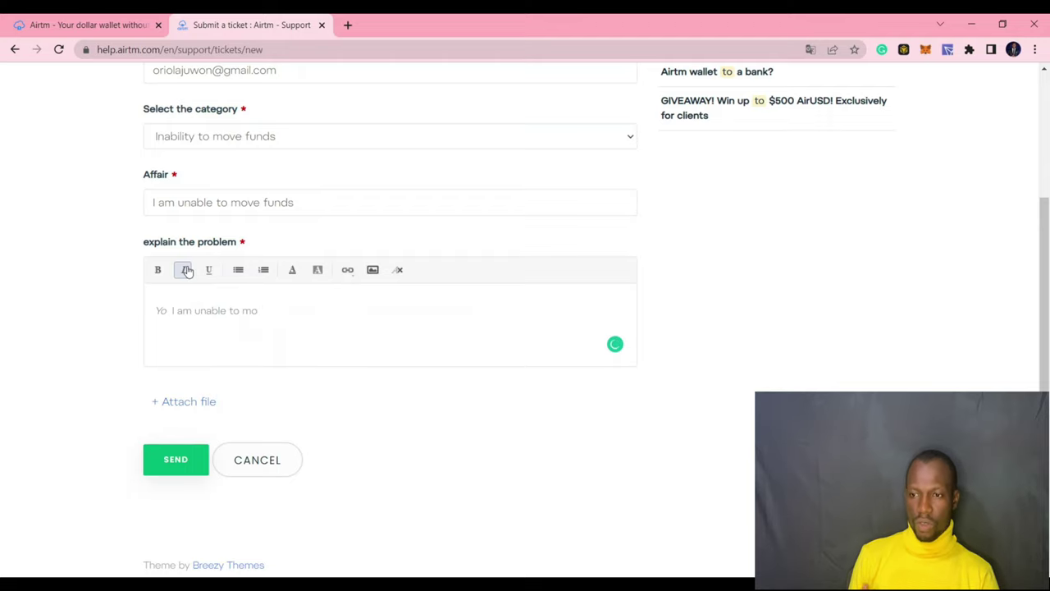
text(ve funds)
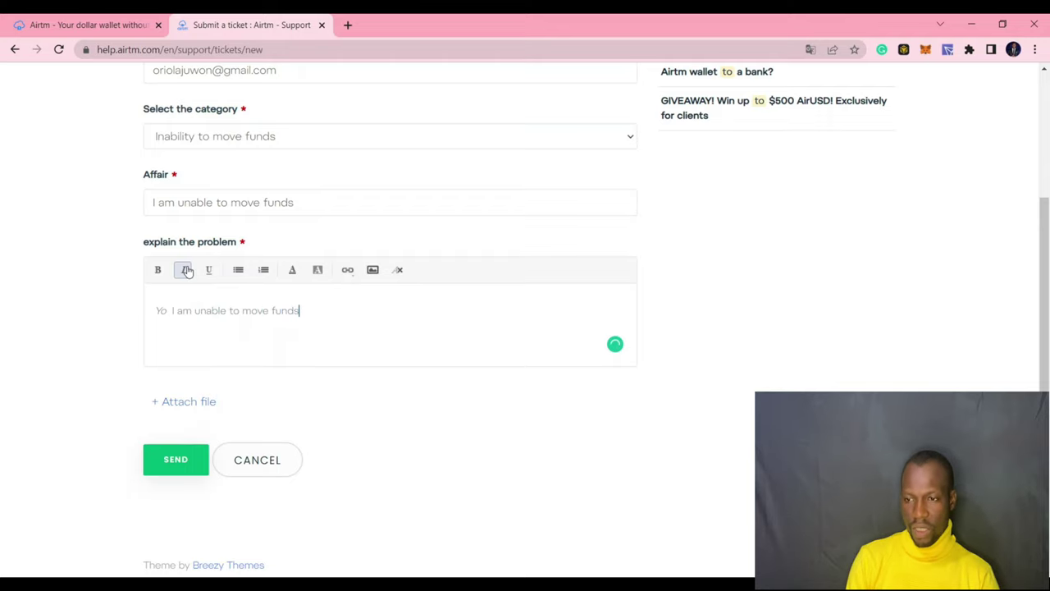
text(, pleas)
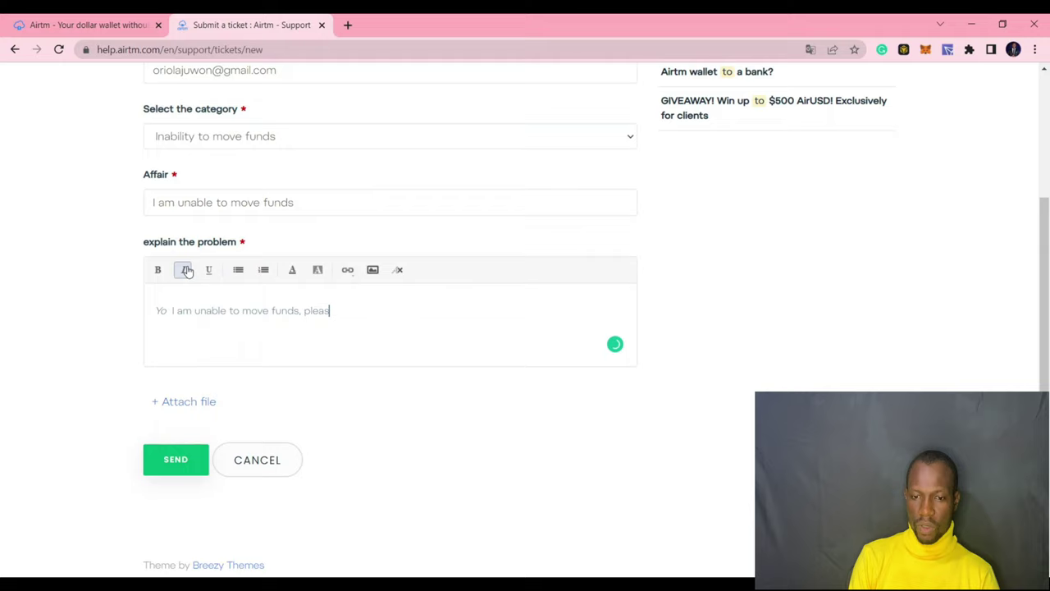
text(e m)
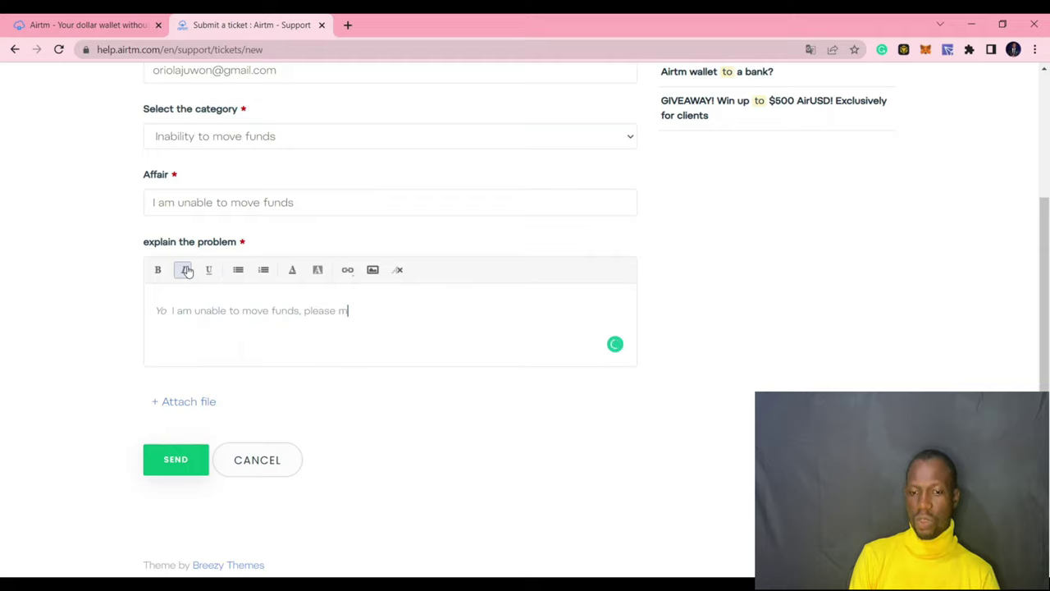
key(BackSpace)
text(help )
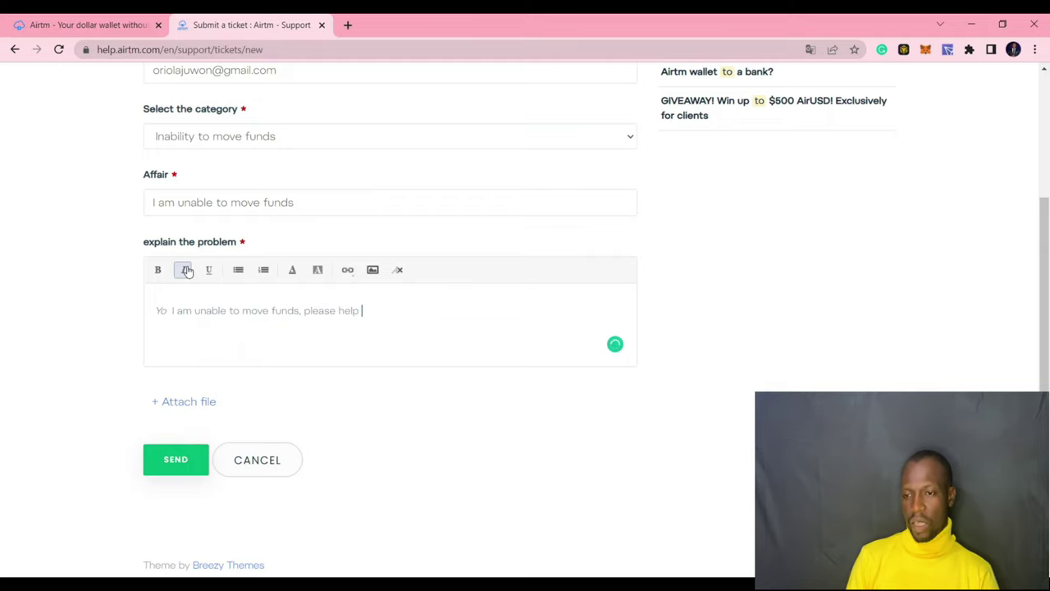
text(me fix it)
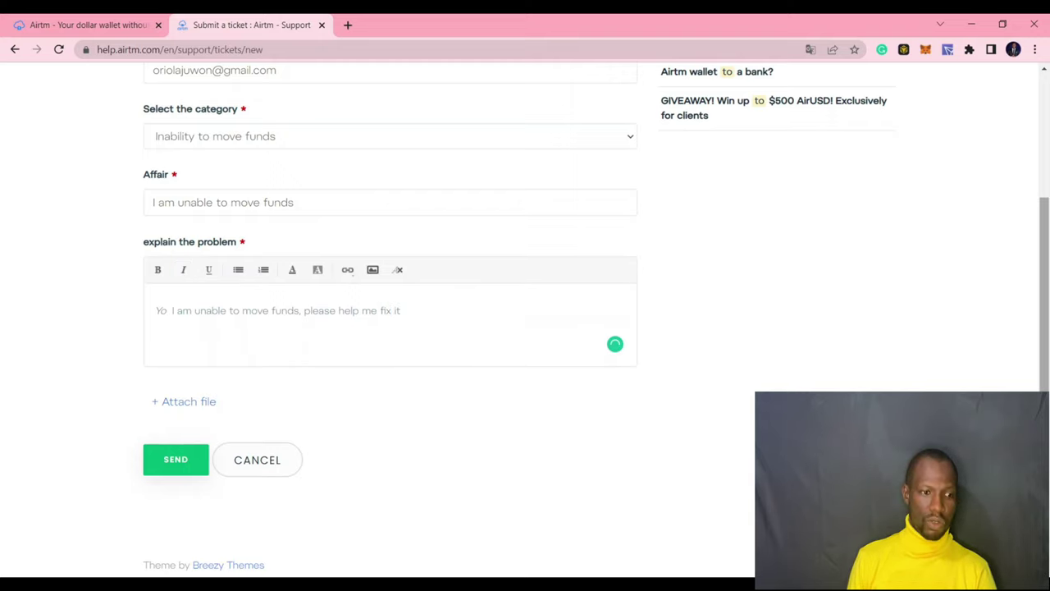
scroll(561, 227, up, 3)
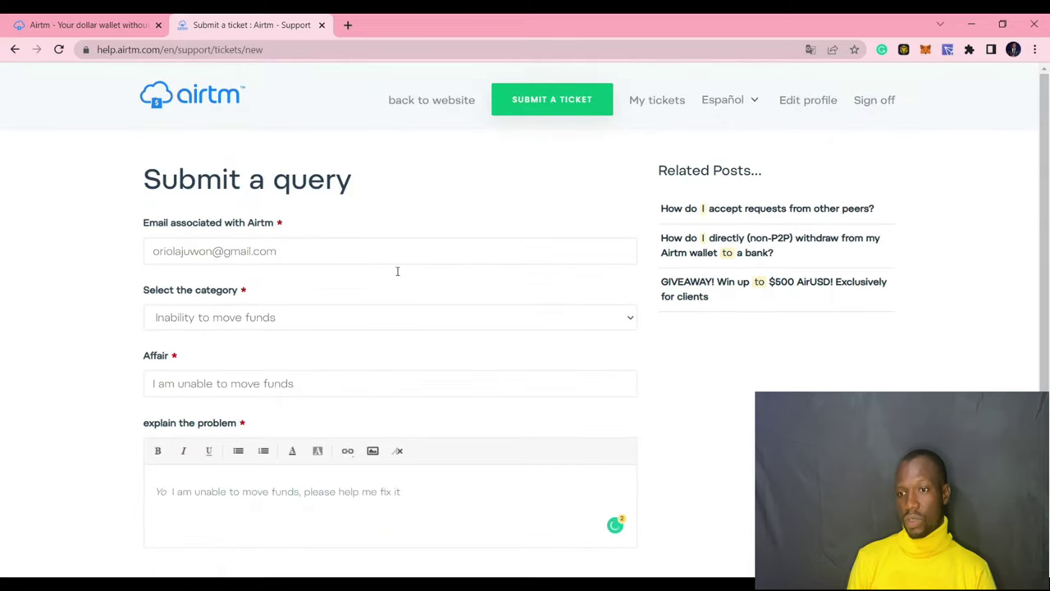
Leave the ticket category unchanged and switch between the wallet Settings tab and the ticket form.
click(364, 329)
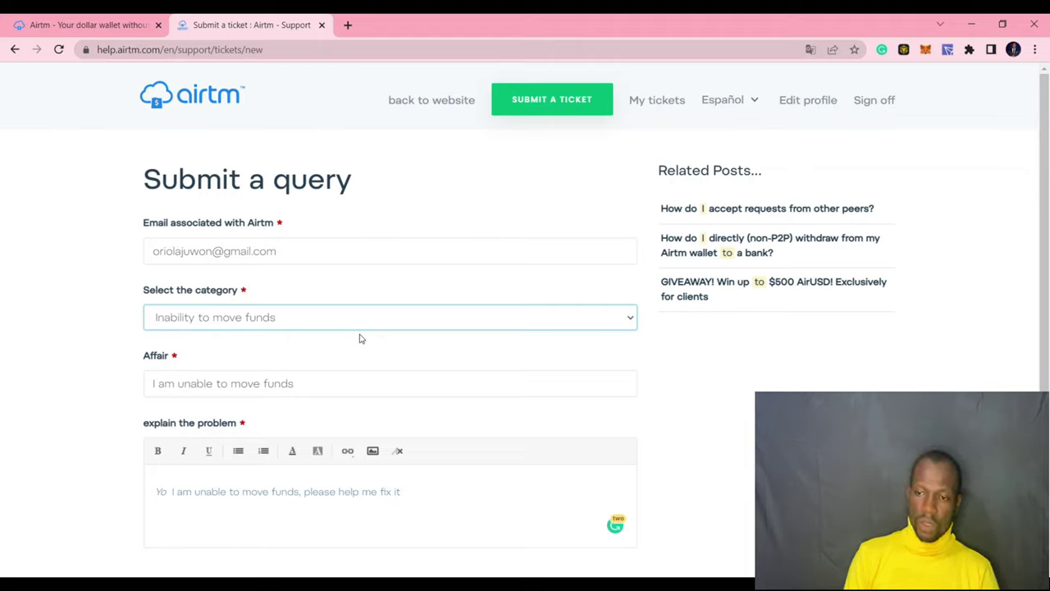
click(456, 238)
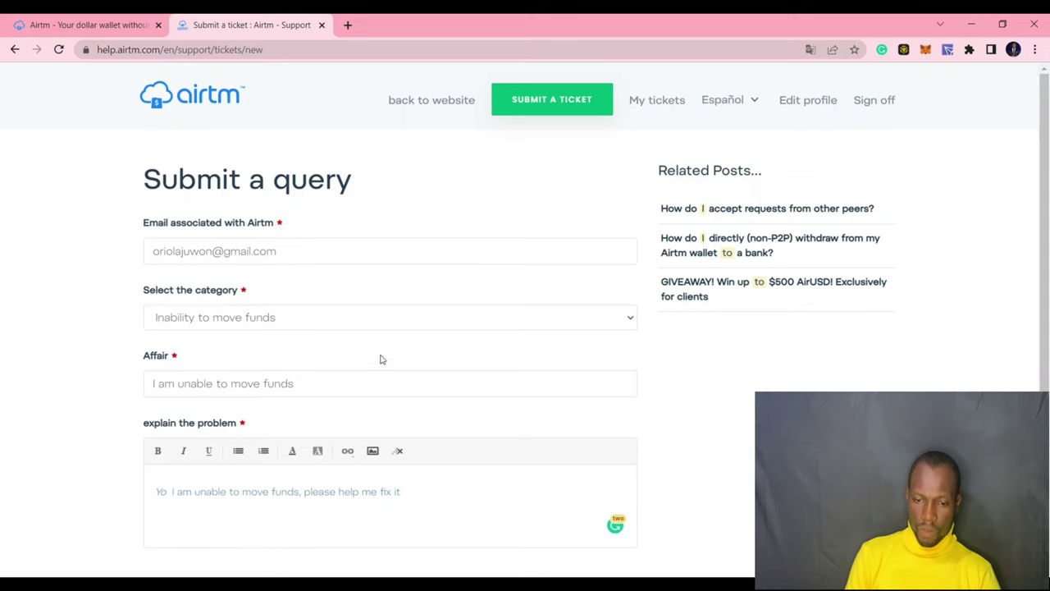
click(25, 23)
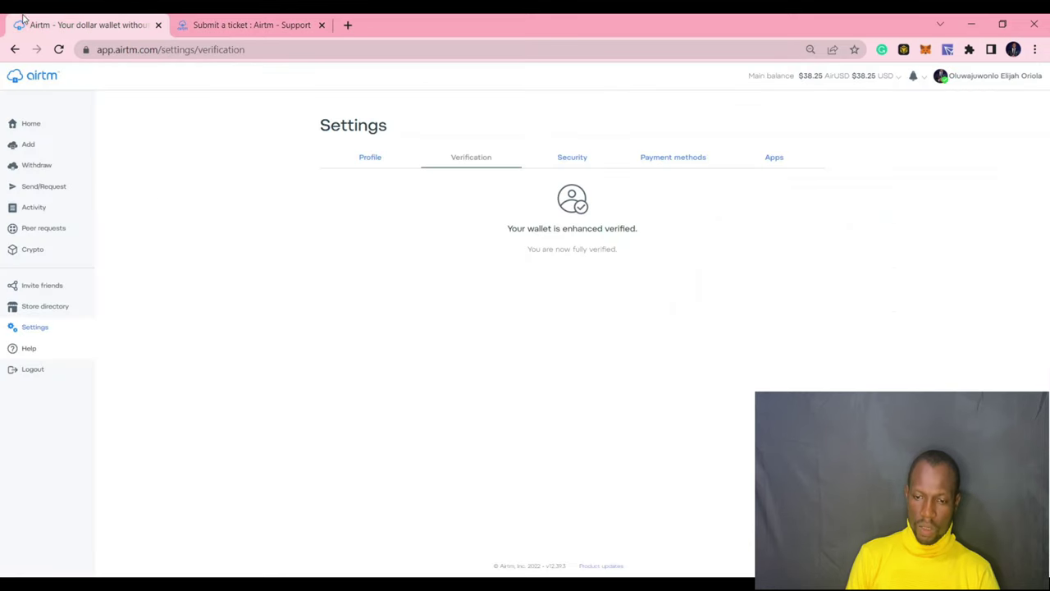
click(217, 23)
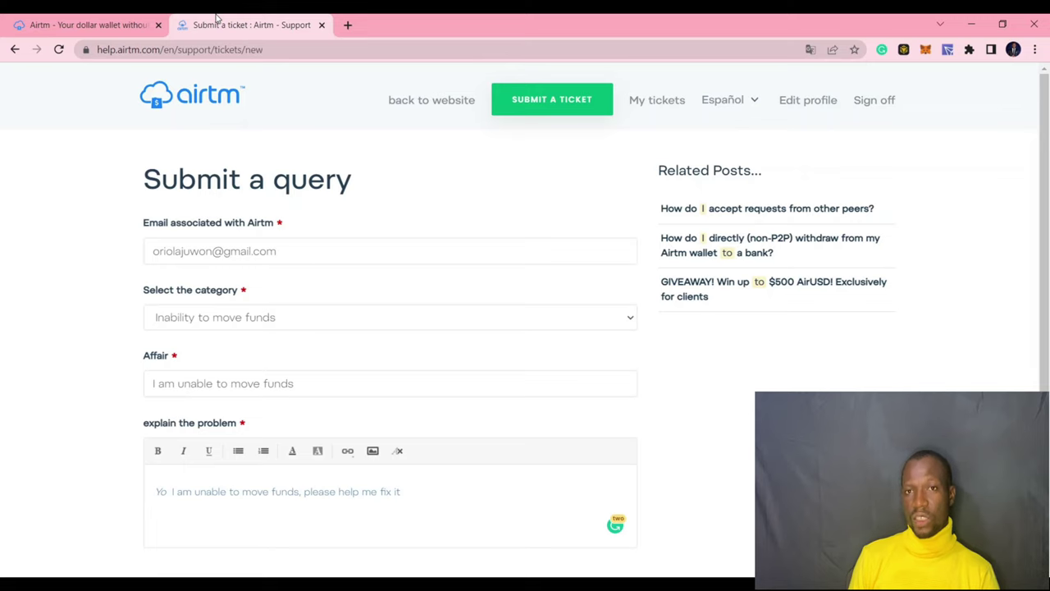
click(89, 20)
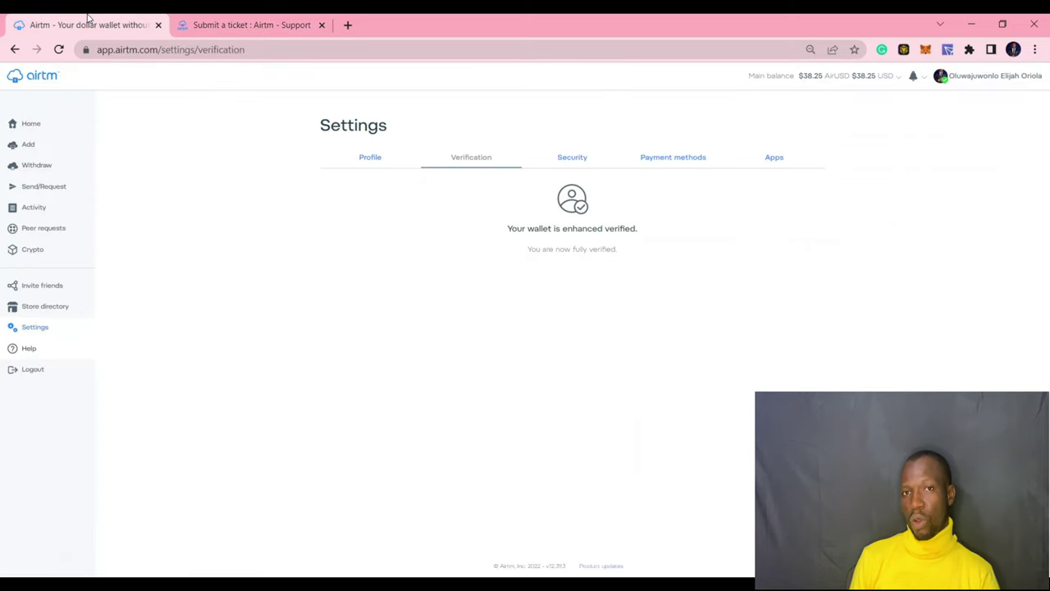
click(242, 25)
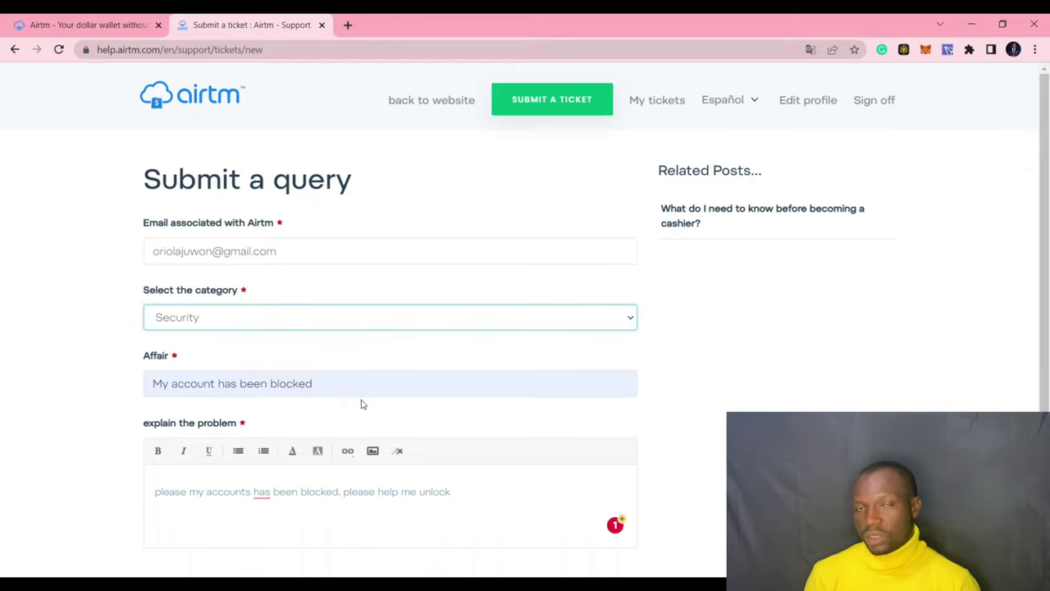
Correct 'has' to 'have' in the explanation and append 'it, I need the money in the account'.
click(262, 492)
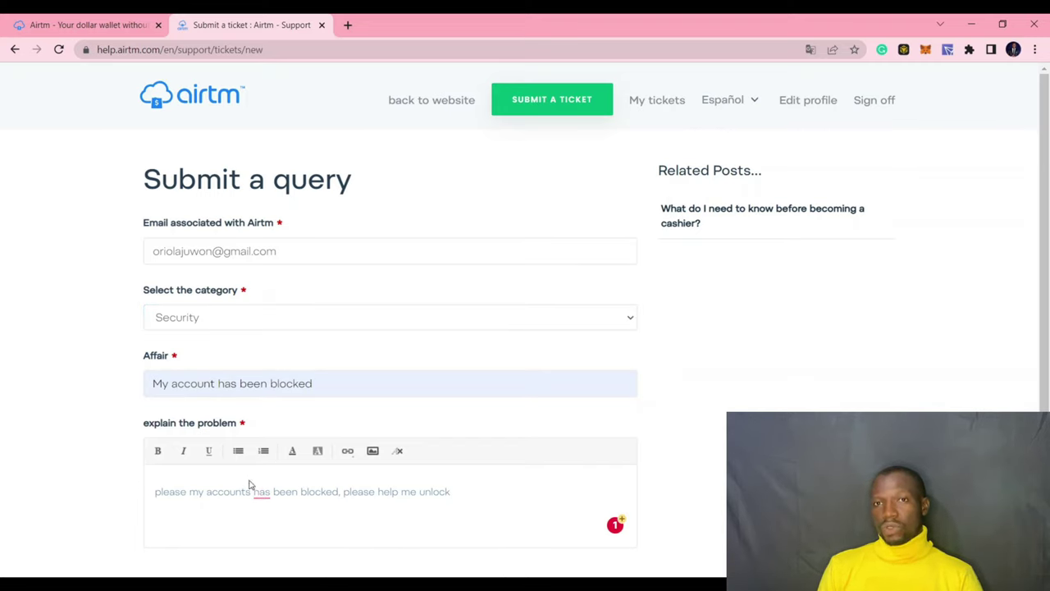
drag(247, 490, 276, 499)
click(276, 498)
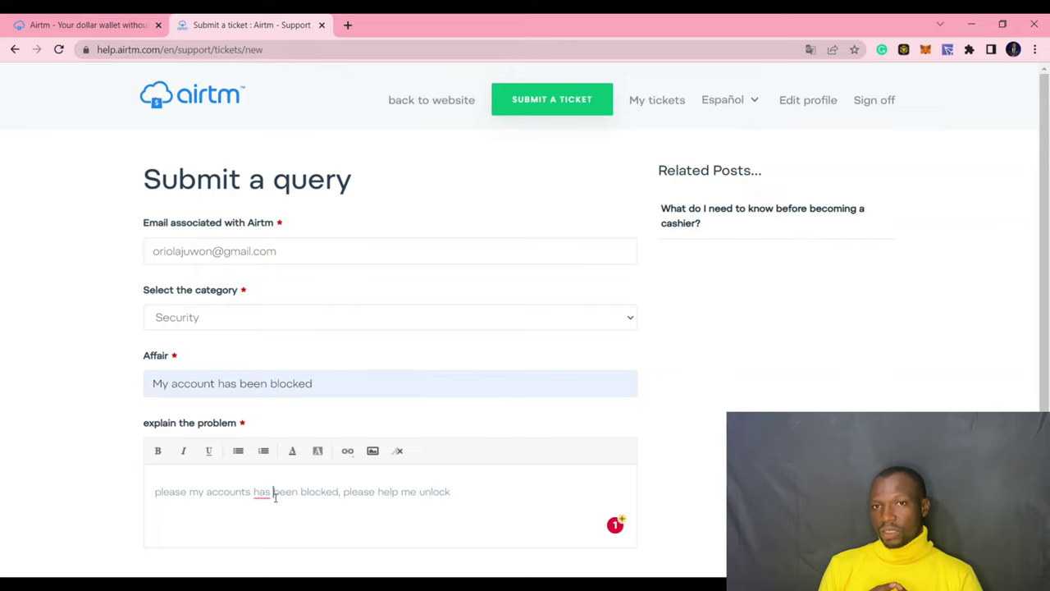
key(BackSpace)
key(BackSpace)
text(ve)
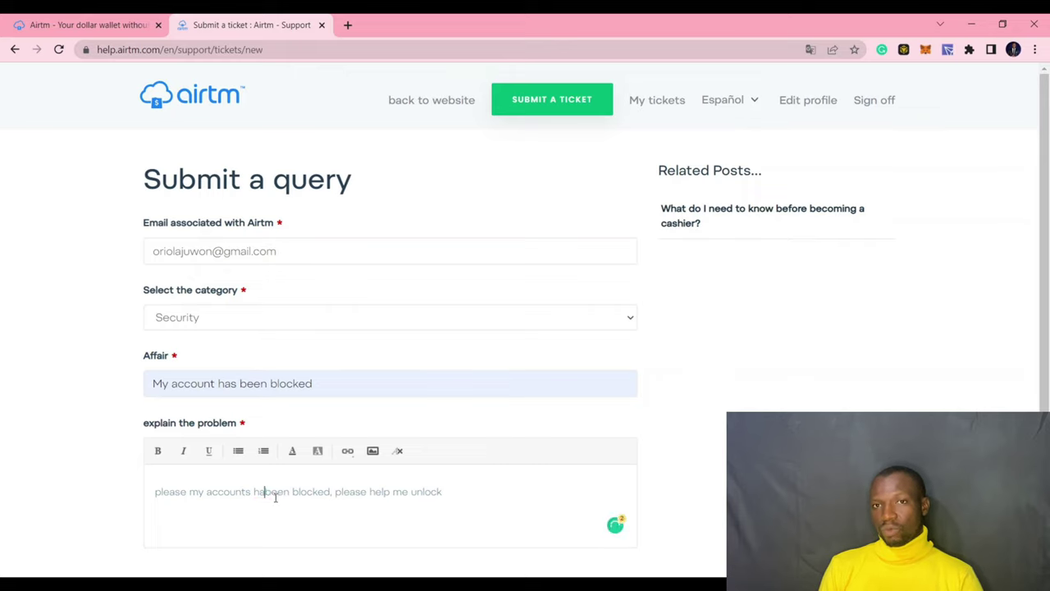
click(477, 500)
text(it)
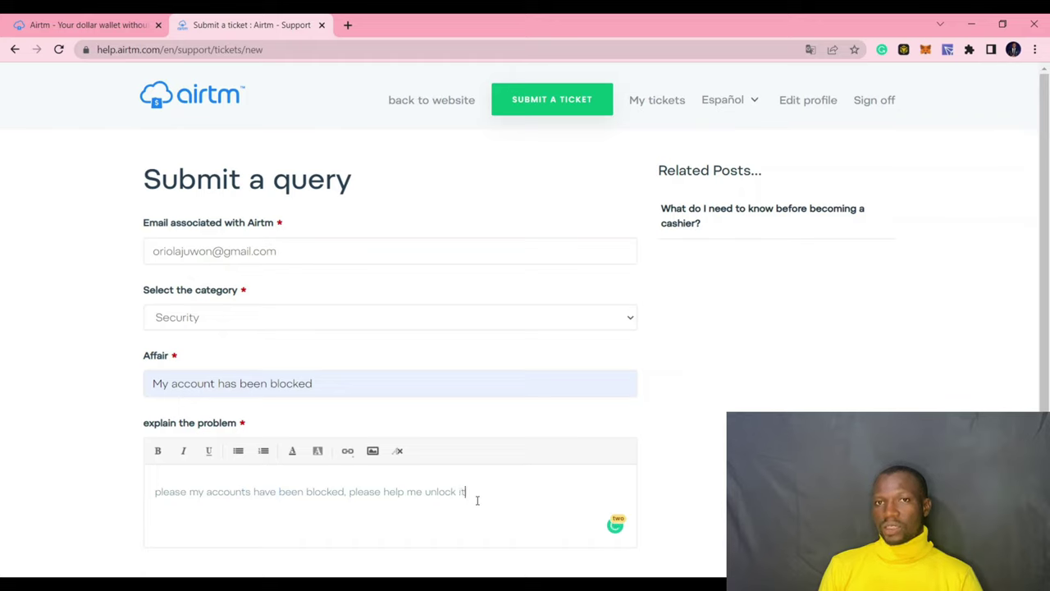
text(, I ne)
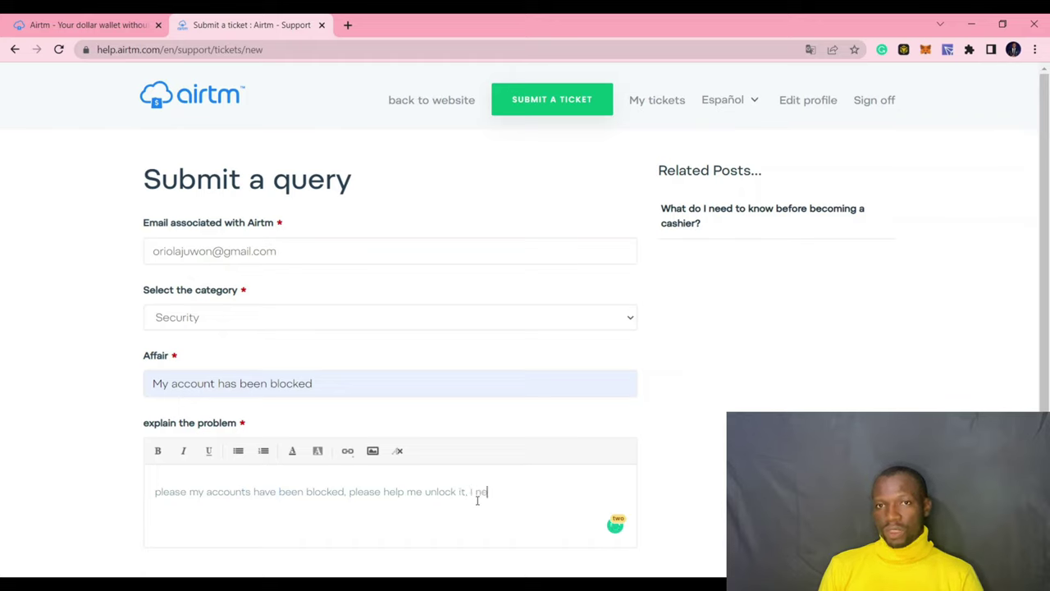
text(ed)
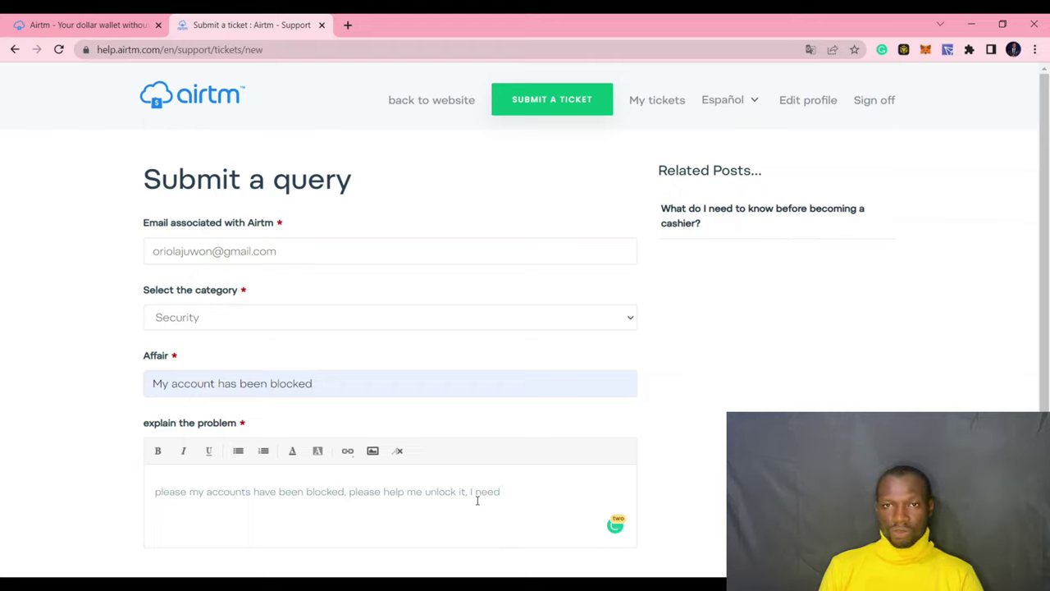
text( the )
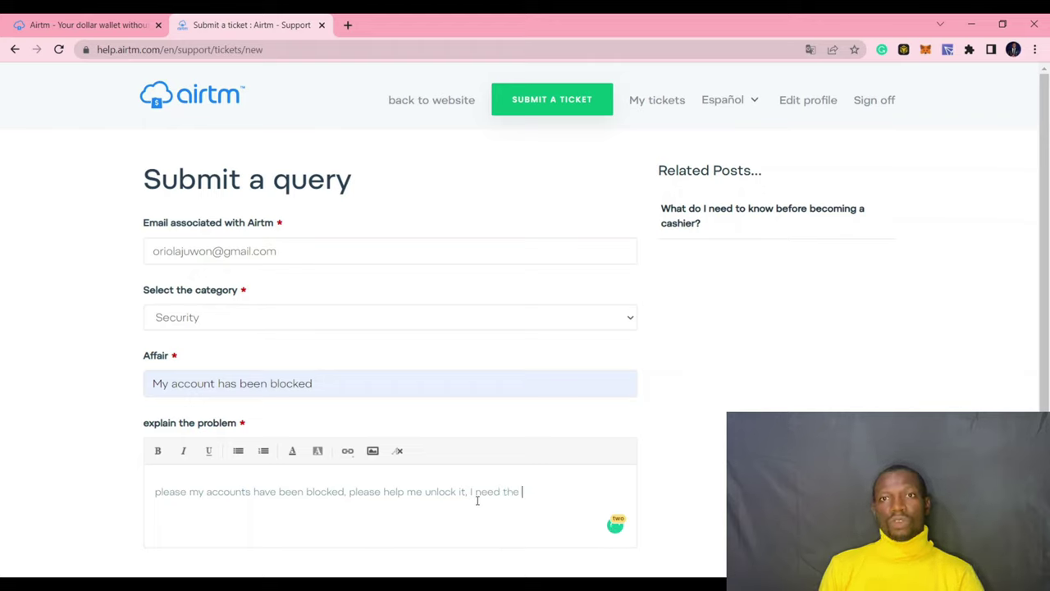
text(money )
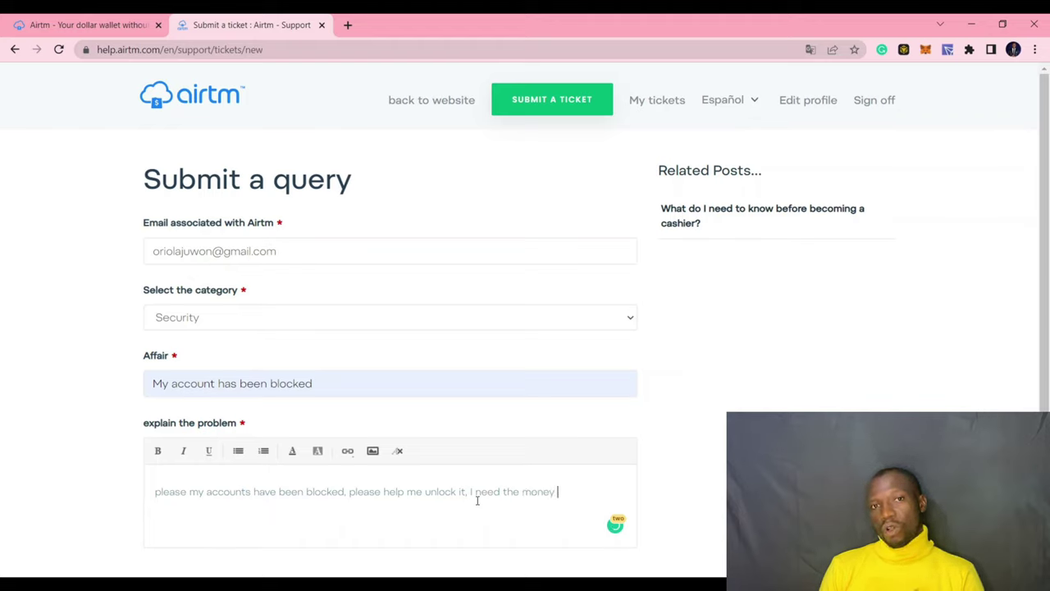
text(in the accoun)
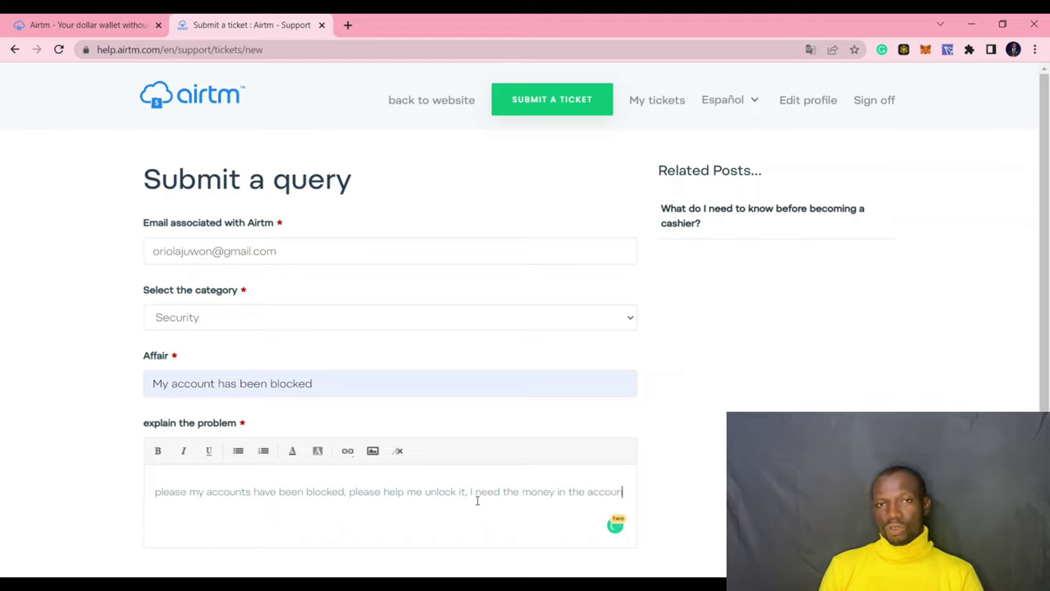
text(t.)
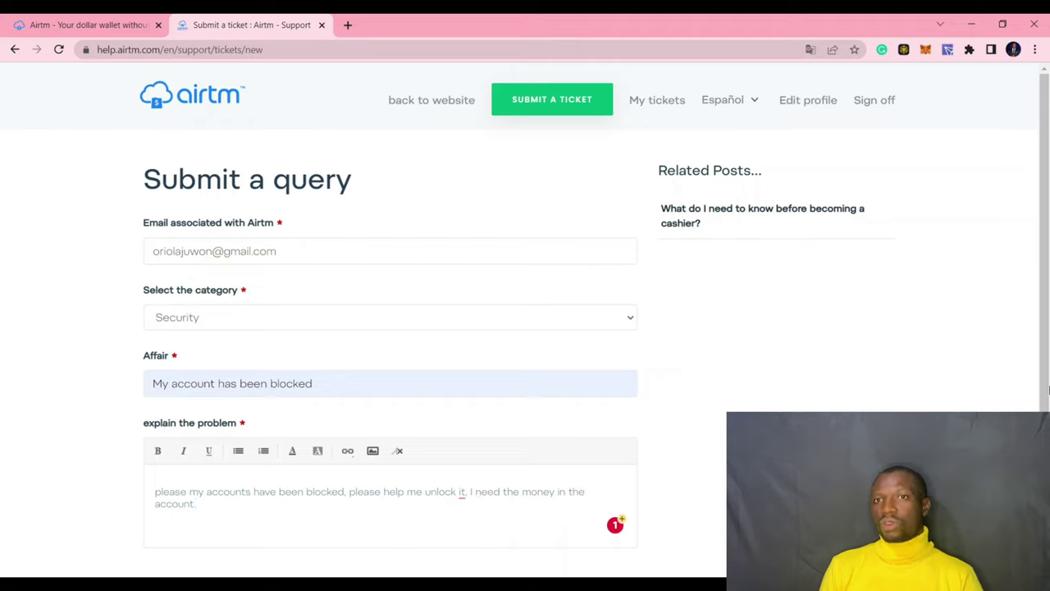
scroll(1048, 390, down, 2)
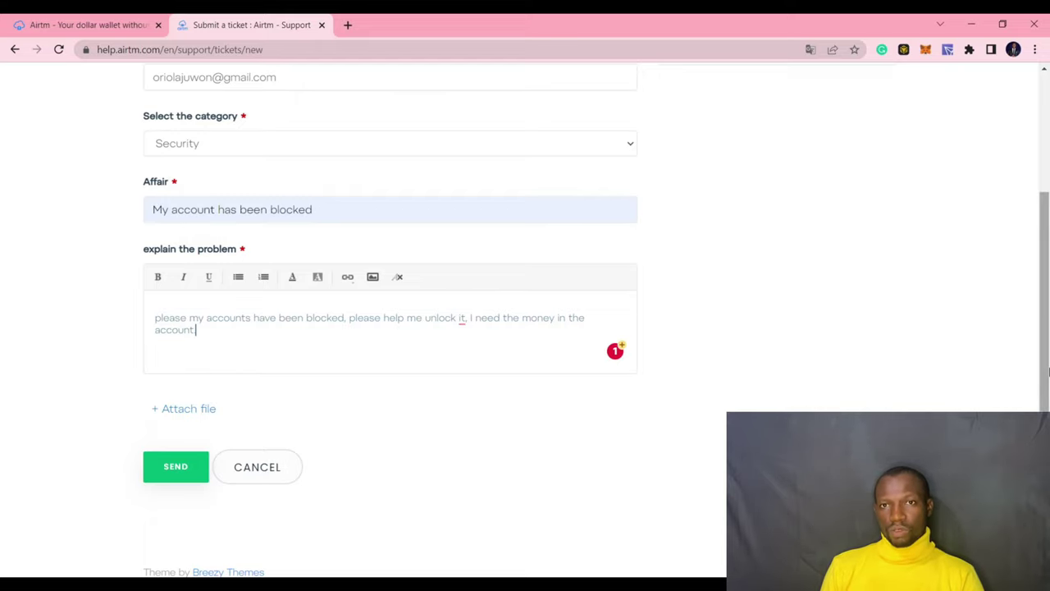
scroll(1049, 307, up, 1)
drag(1049, 307, 1048, 312)
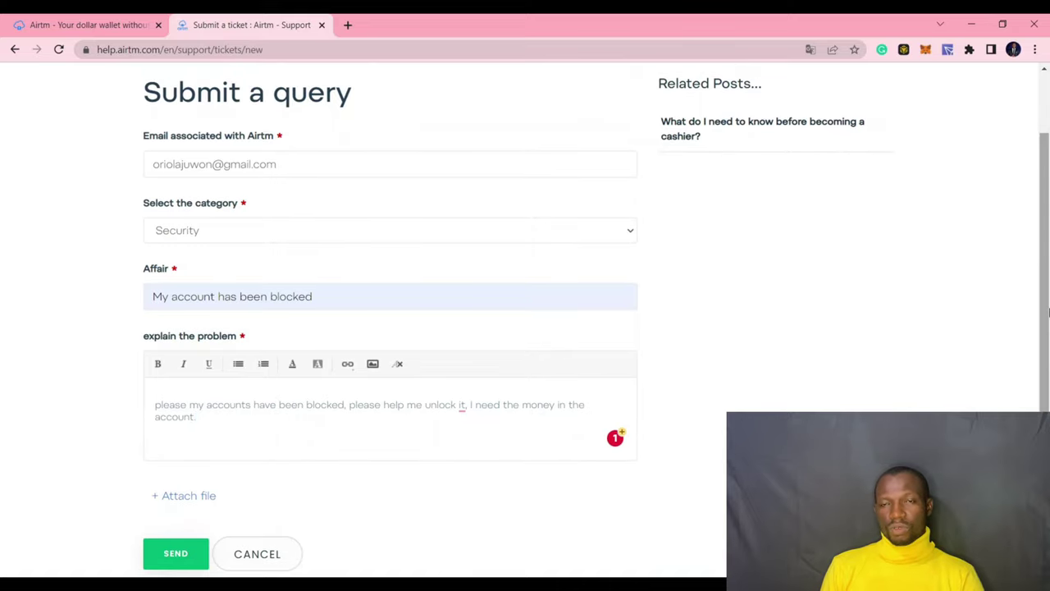